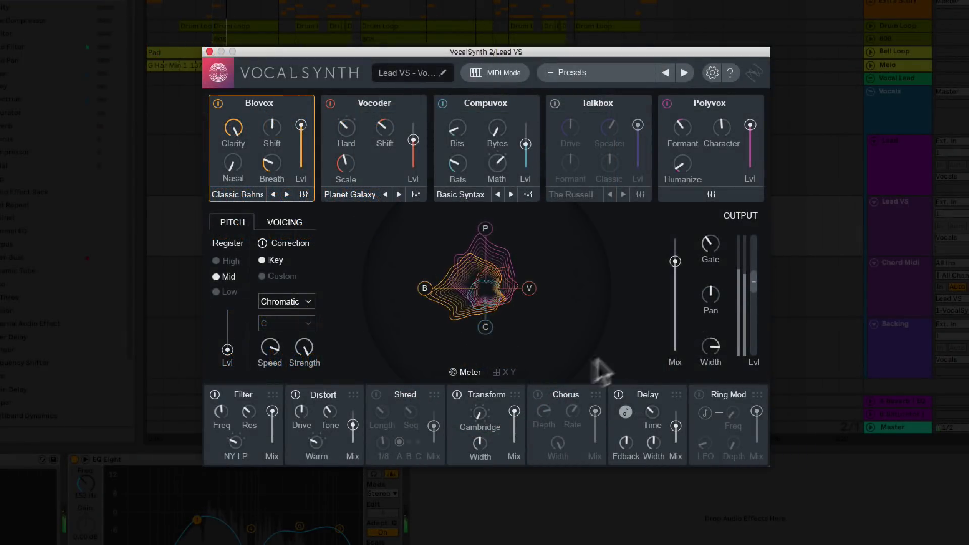
Rebalance the Biovox, Compuvox, Vocoder and Polyvox levels in the central meter, raise the output Gate and set the Mix to 50.
mouse_move(424, 289)
mouse_down()
mouse_move(389, 286)
mouse_move(471, 289)
mouse_move(427, 287)
mouse_up()
mouse_move(483, 322)
mouse_down()
mouse_move(481, 349)
mouse_move(485, 336)
mouse_up()
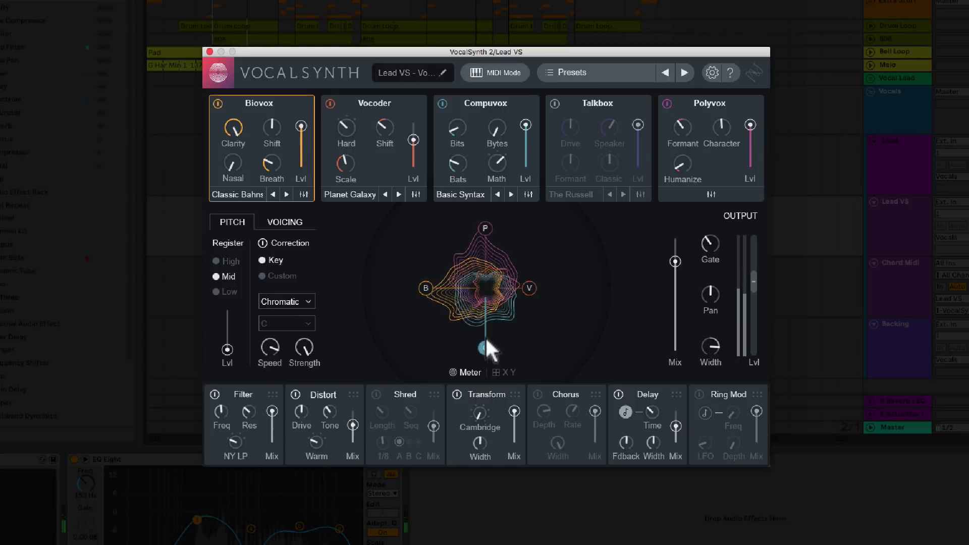
drag(528, 290, 571, 295)
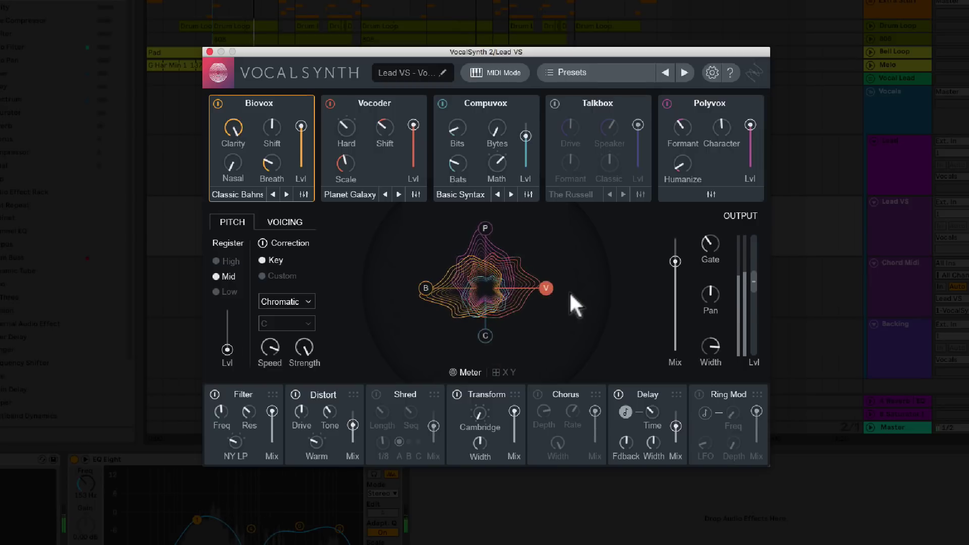
drag(485, 227, 486, 230)
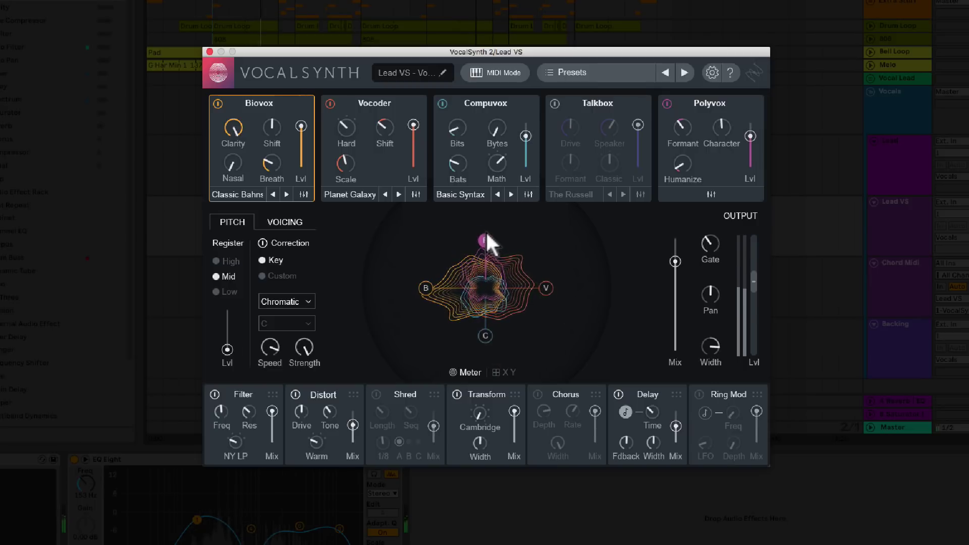
drag(710, 243, 709, 202)
drag(675, 261, 676, 300)
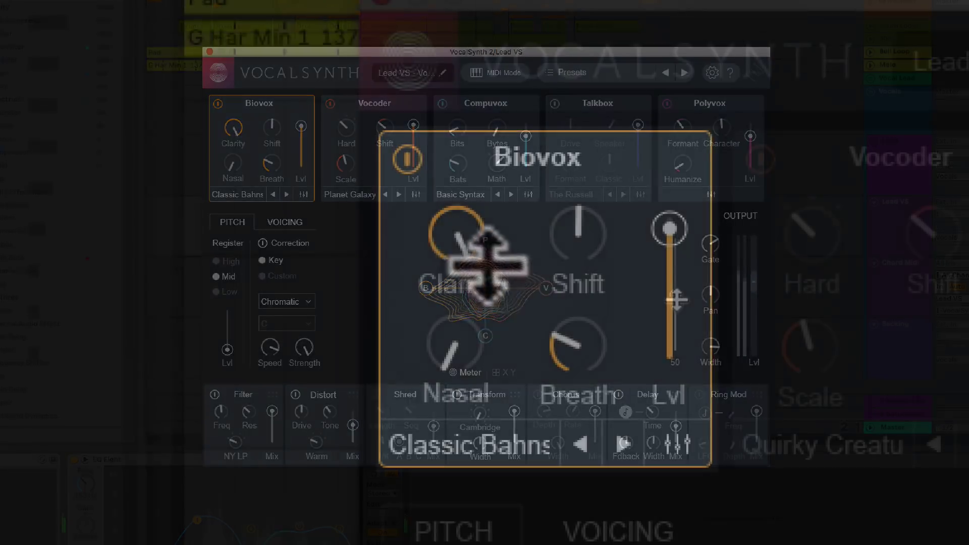
Reshape the Biovox tone with lower Shift and more Nasal and Breath, and set the Vocoder to Smooth mode with Shift about 34.
drag(454, 249, 479, 217)
drag(578, 232, 539, 296)
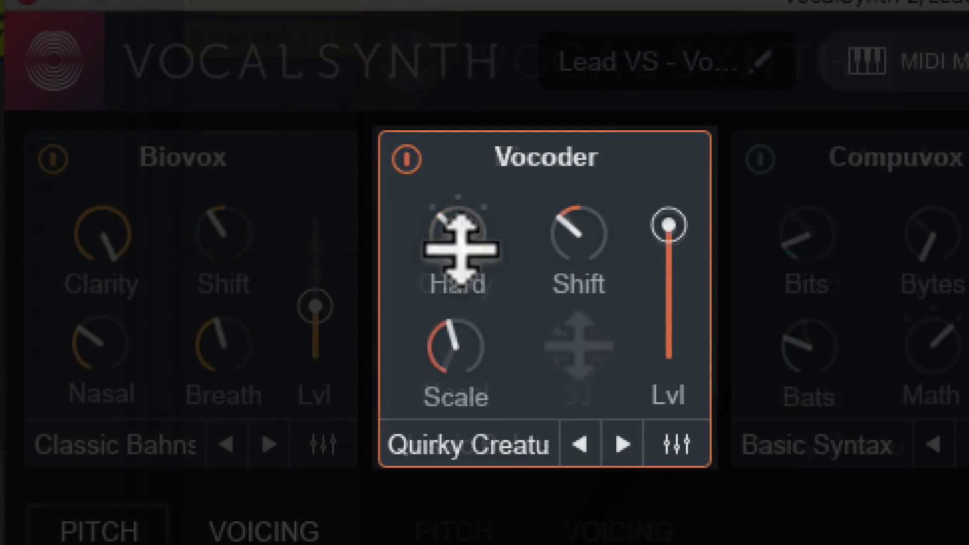
drag(467, 206, 585, 1)
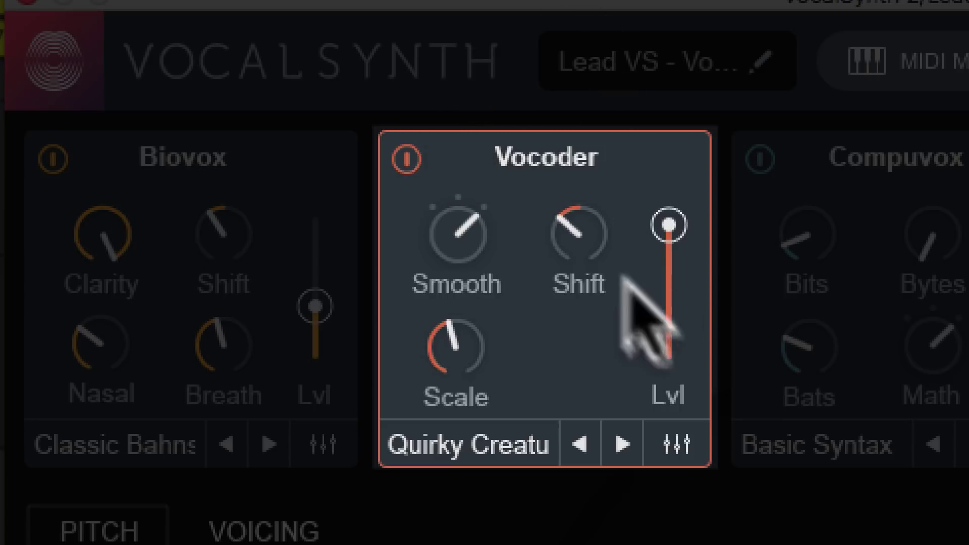
drag(580, 271, 619, 71)
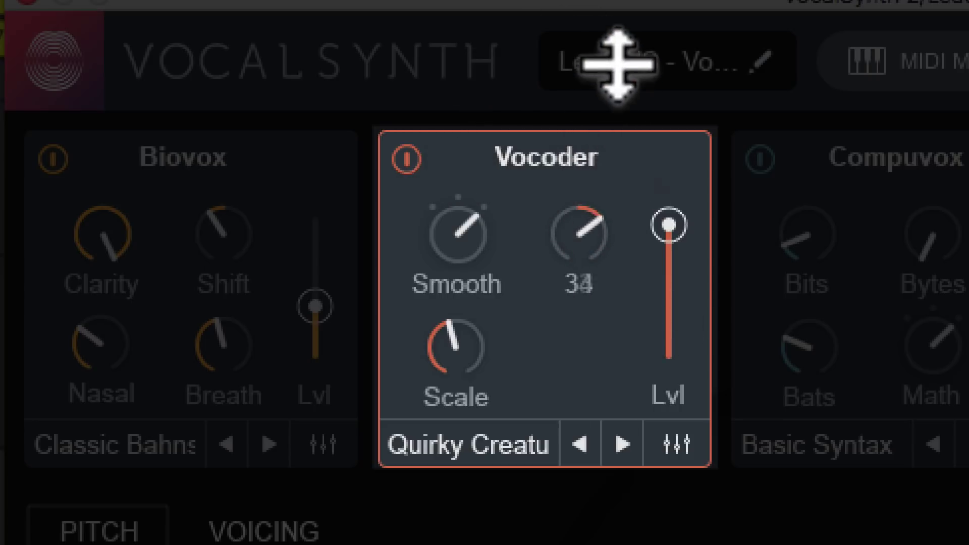
On Compuvox, raise Bits and Bytes, lower Bats and change the mode from Math to Read.
drag(797, 278, 805, 161)
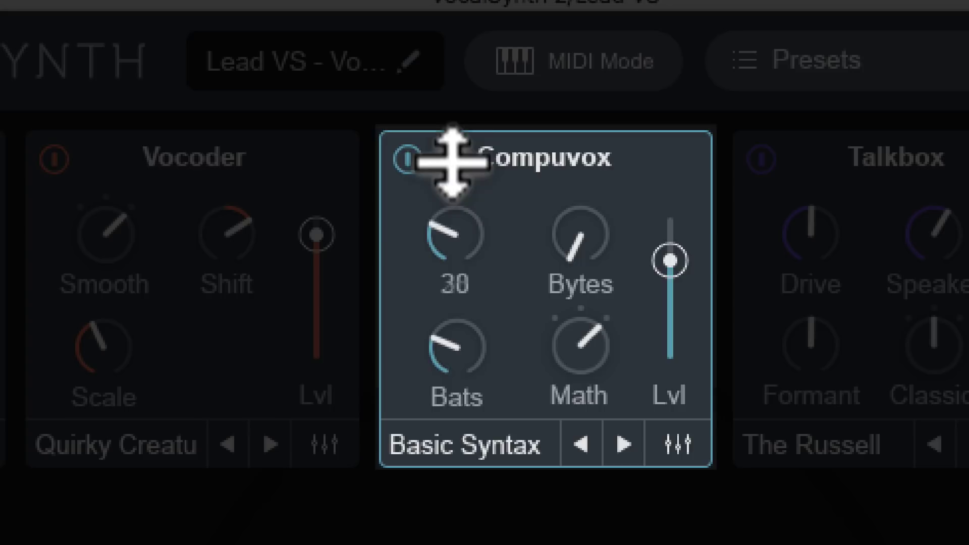
drag(452, 162, 454, 66)
drag(434, 350, 434, 419)
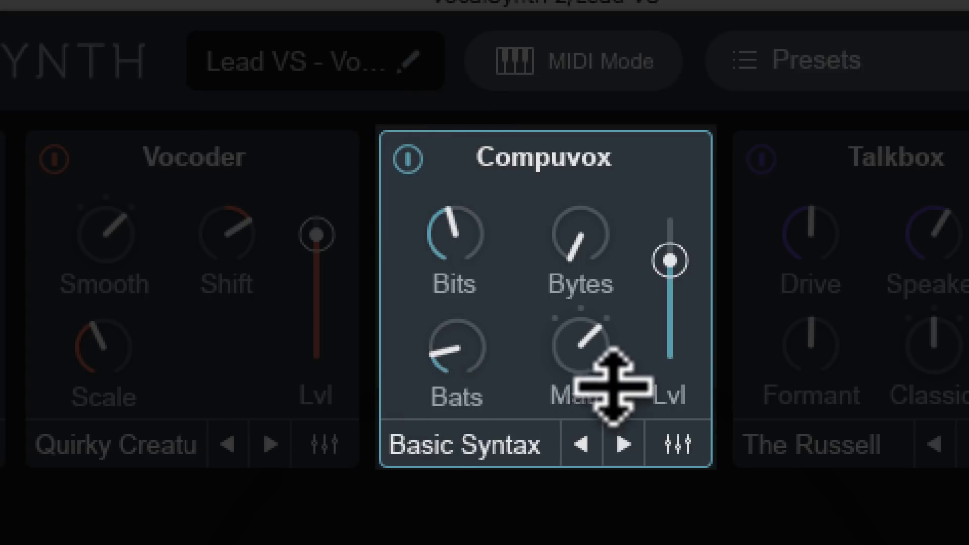
drag(580, 372, 561, 542)
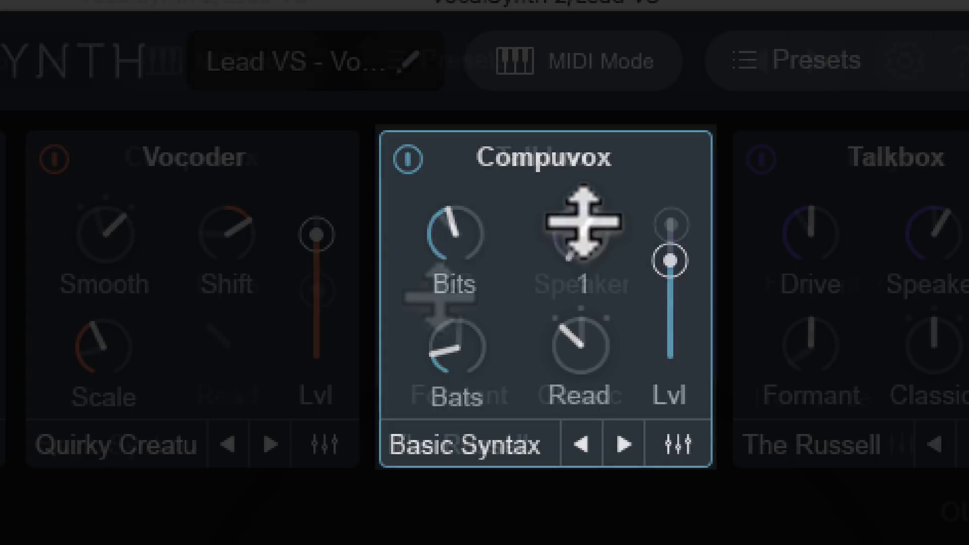
On Talkbox, lower Drive and Speaker, raise Formant and change the mode from Classic to Dark.
drag(422, 368, 430, 303)
drag(461, 354, 472, 250)
drag(570, 350, 532, 450)
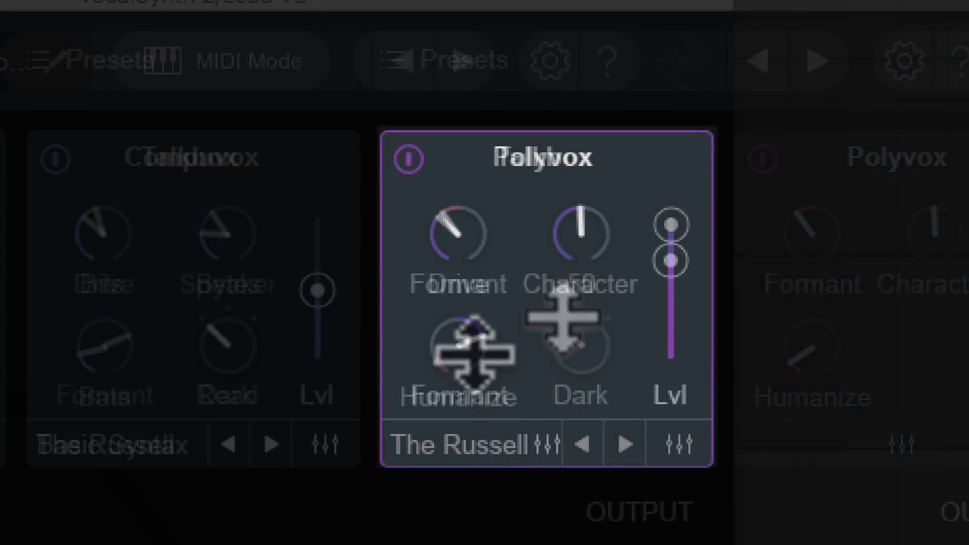
On Polyvox, lower the Formant and raise the Character and Humanize amounts.
drag(465, 346, 437, 313)
drag(573, 268, 568, 101)
drag(651, 267, 656, 235)
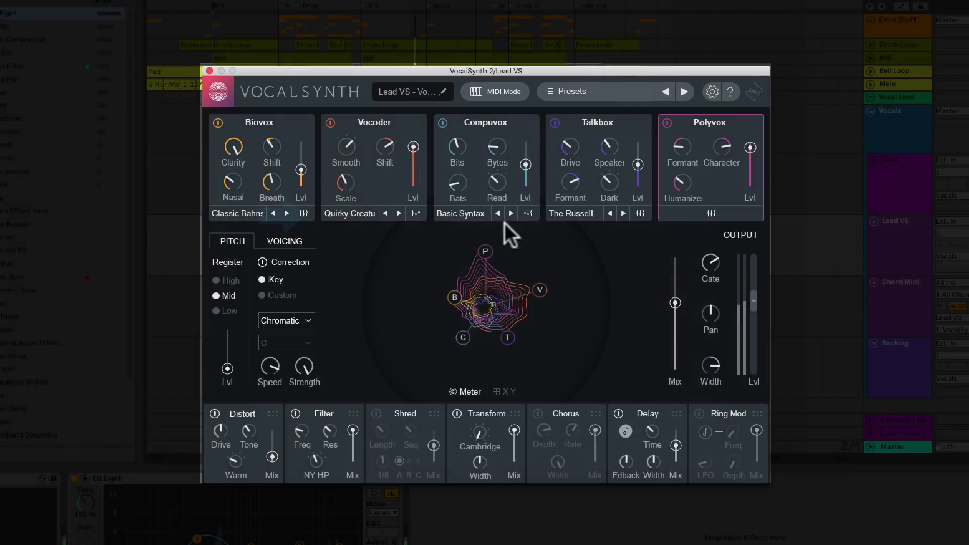
Open the Vocoder module's advanced settings with its bands, oscillators and filter.
click(410, 199)
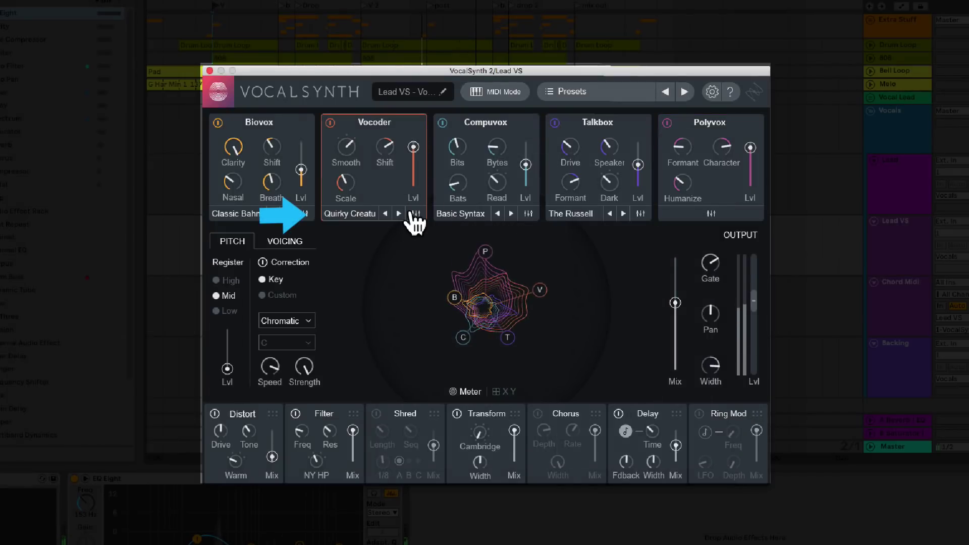
click(411, 211)
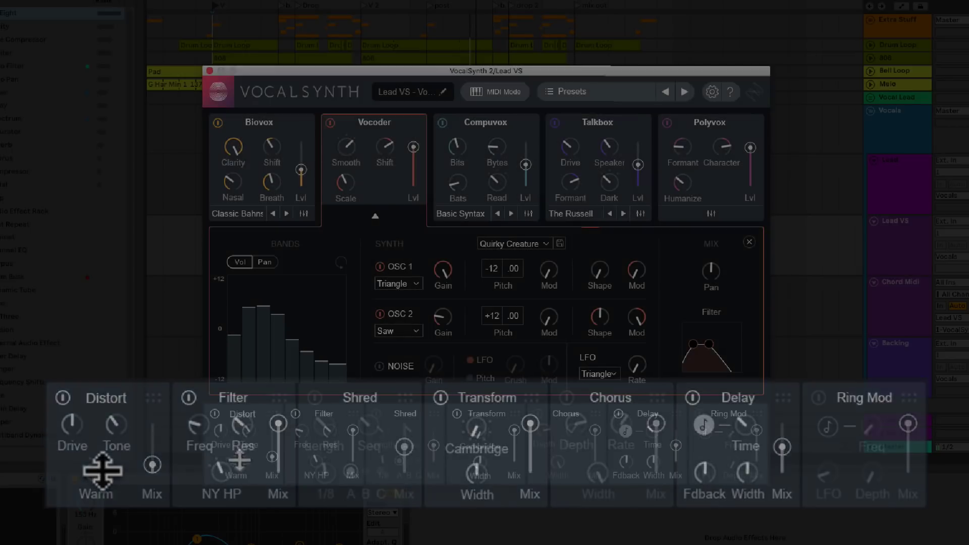
Reorder the effects so Filter precedes an Edgy Distort, and enable Shred with pattern B and an adjusted rate.
drag(239, 461, 354, 408)
click(376, 413)
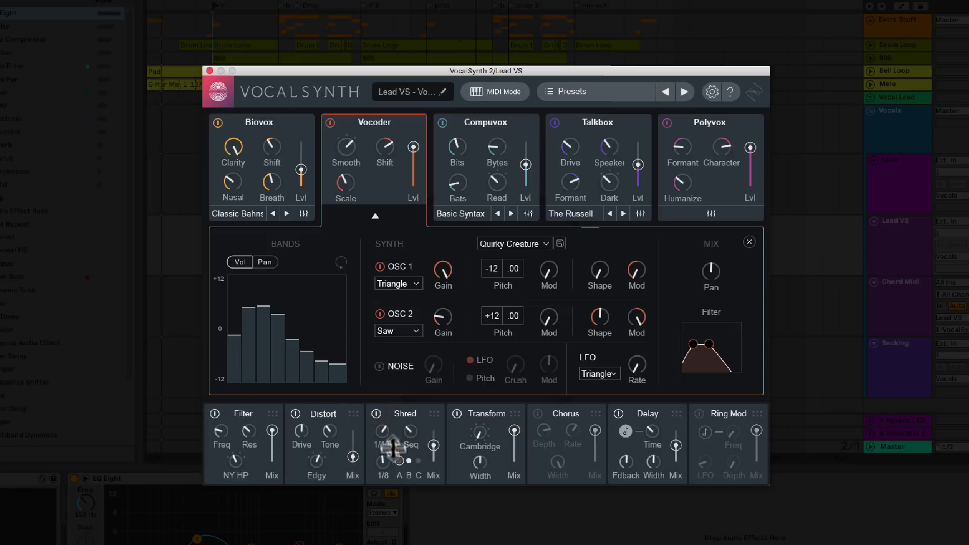
click(409, 461)
drag(384, 476, 383, 514)
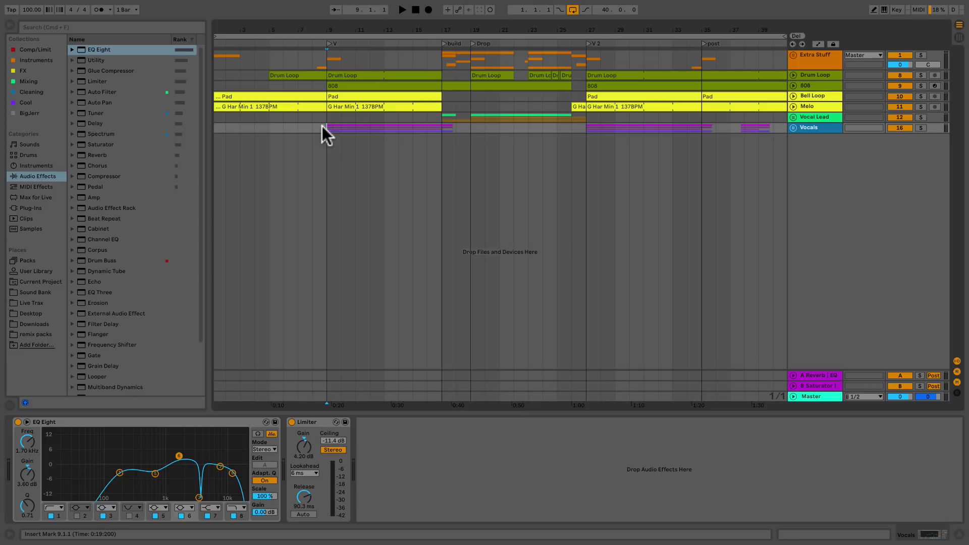
Unfold and refold the Vocals and Vocal Lead group tracks in the arrangement to inspect the tracks they contain.
click(792, 127)
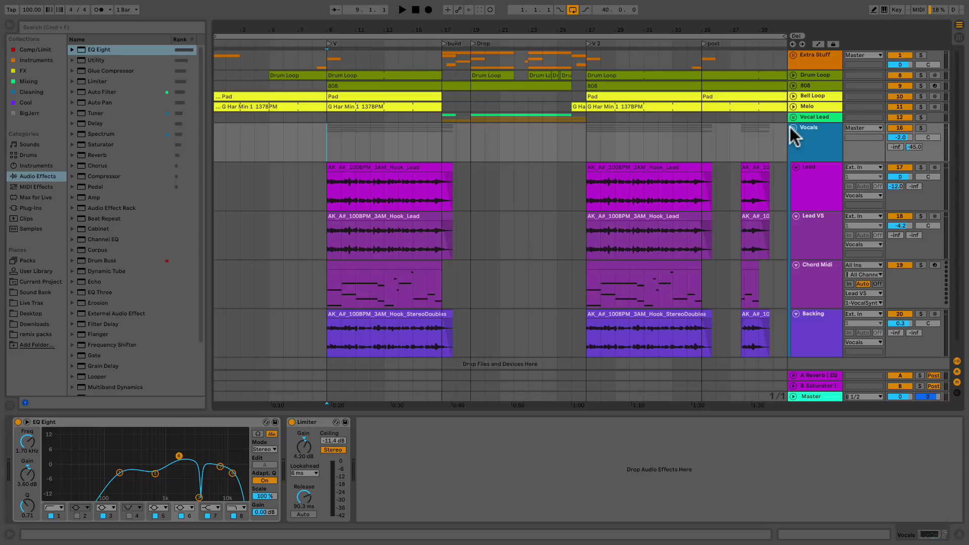
click(792, 128)
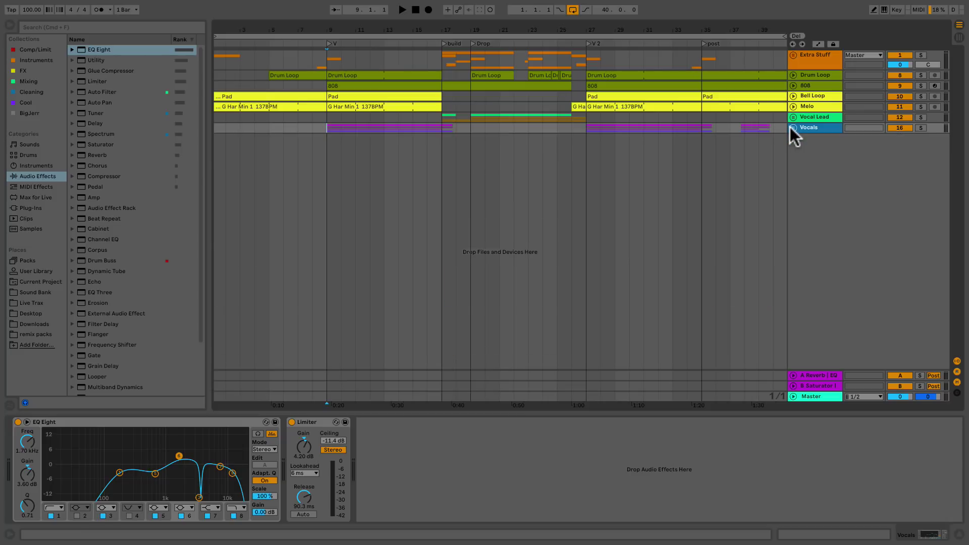
click(792, 118)
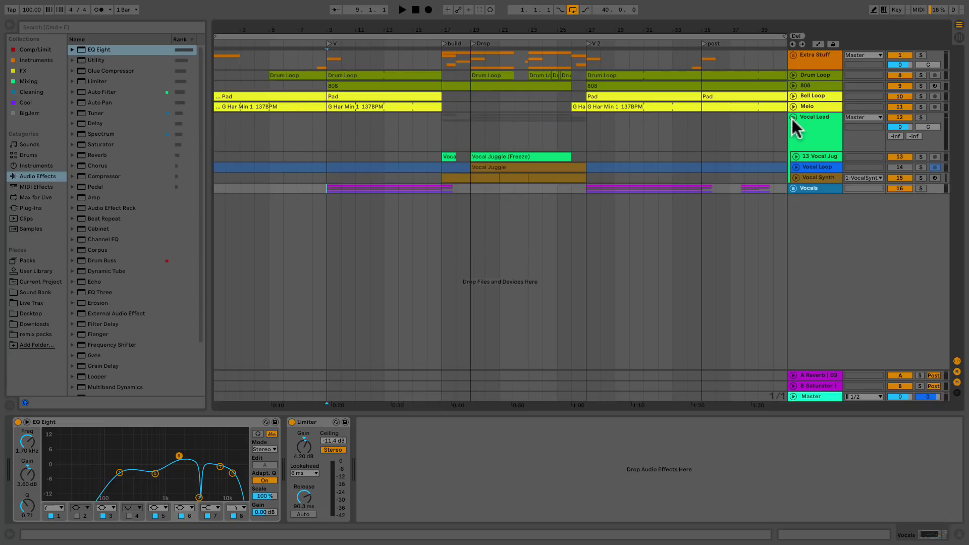
click(793, 118)
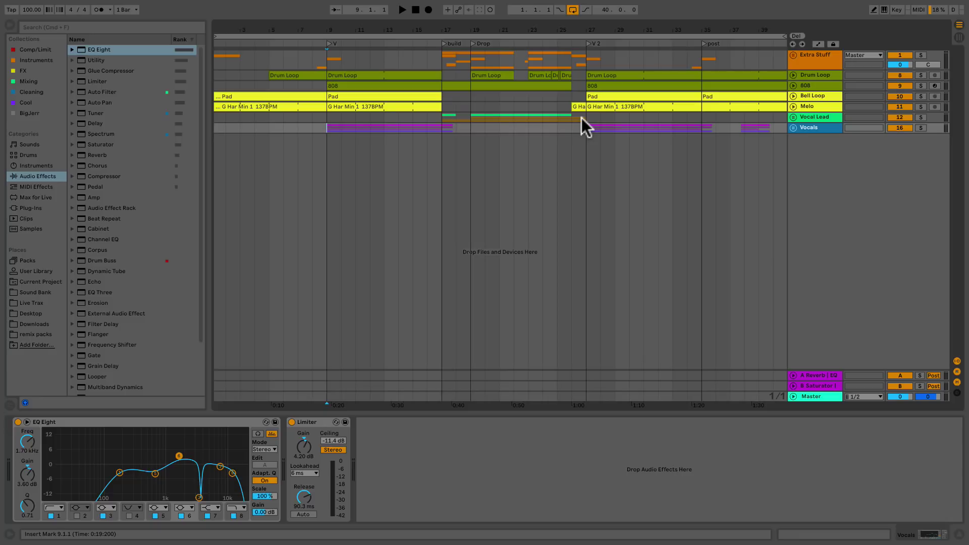
Play the arrangement from bar 7 and unfold the Vocals group to watch its tracks during playback.
click(302, 125)
key(space)
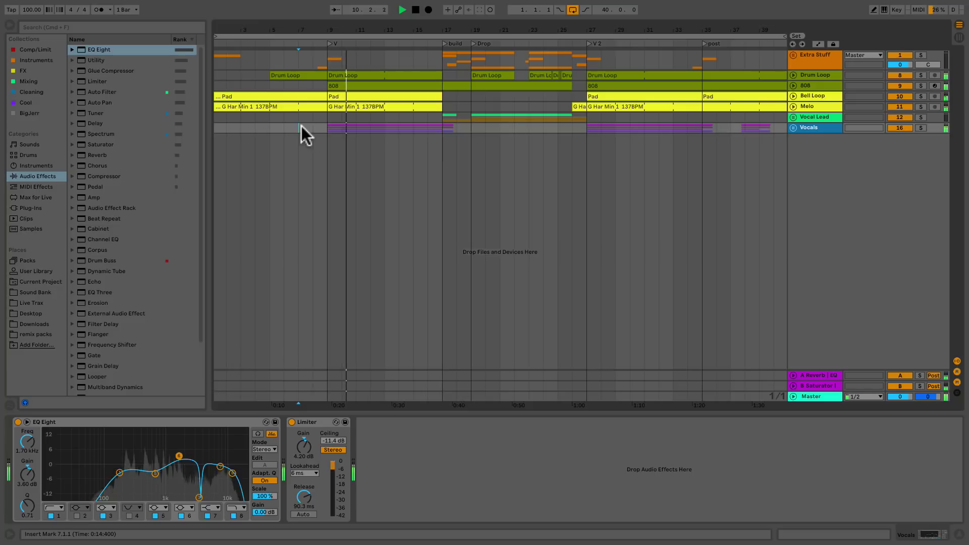
click(791, 128)
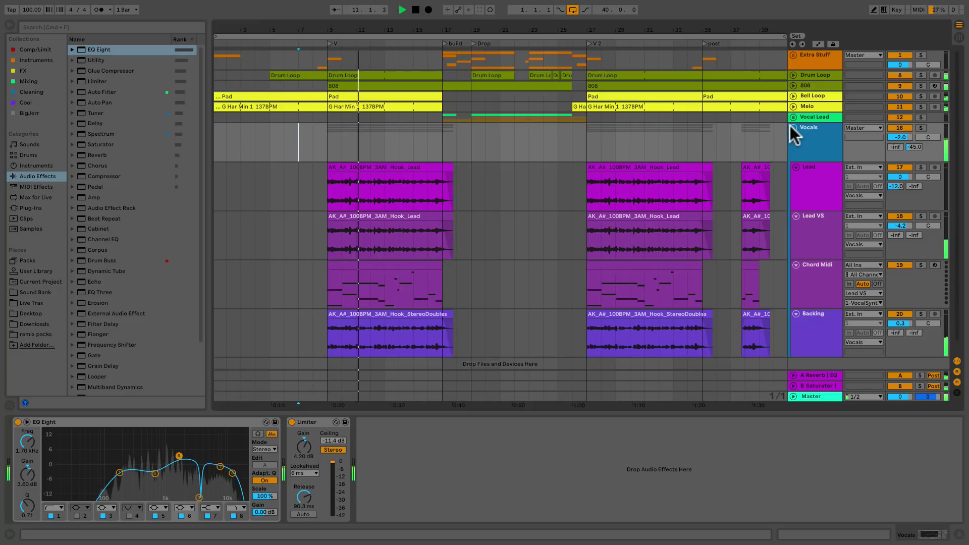
Open VocalSynth 2 on the Lead VS track, dismiss its preset browser, view the settings during playback and close the plug-in window.
click(811, 220)
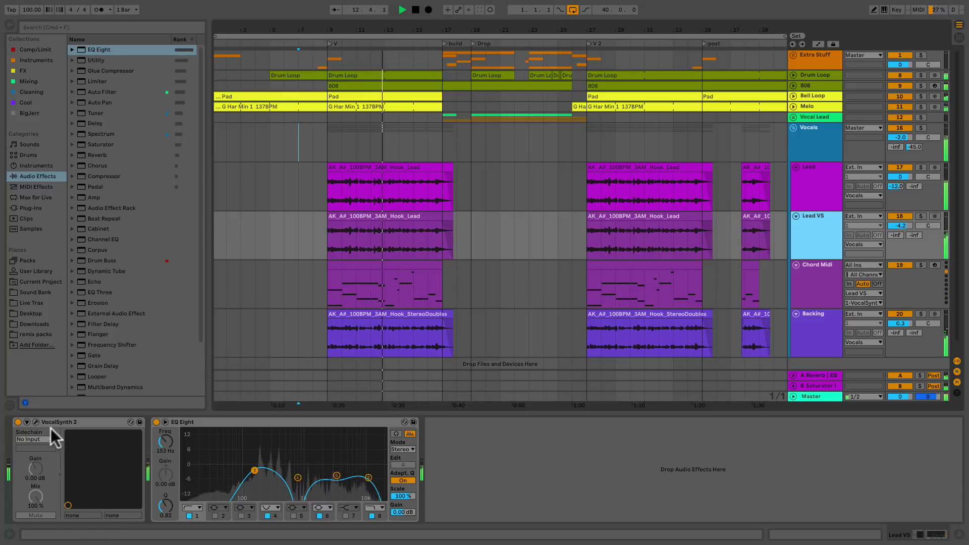
click(35, 422)
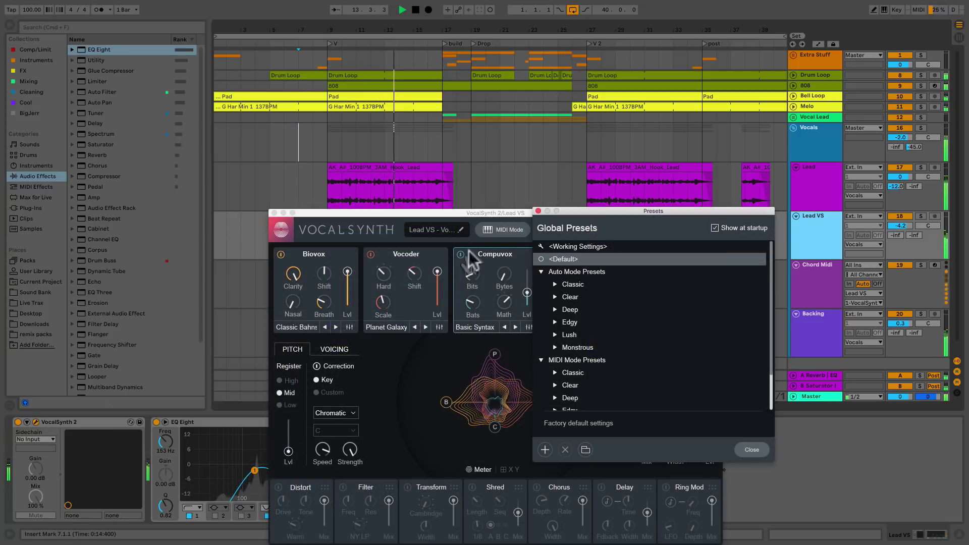
click(539, 210)
drag(545, 212, 534, 82)
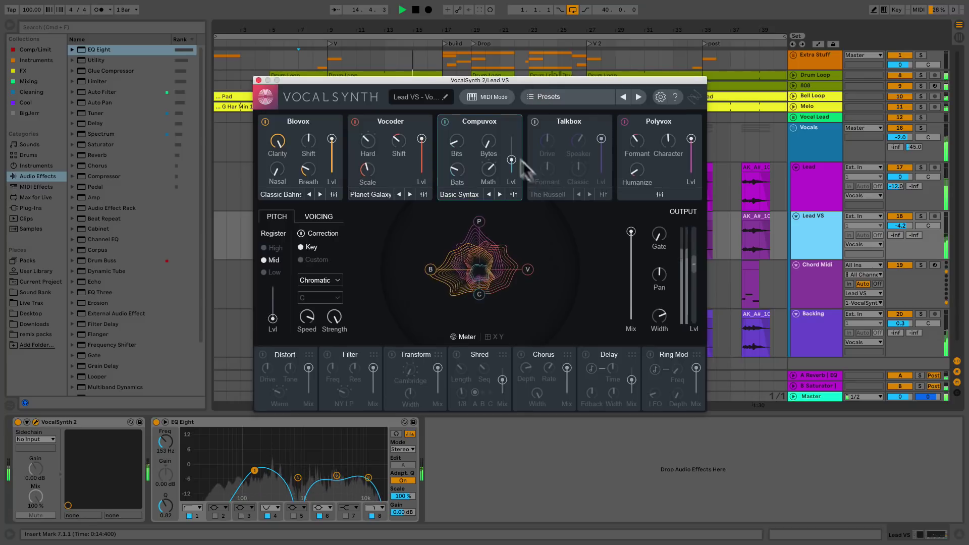
click(257, 79)
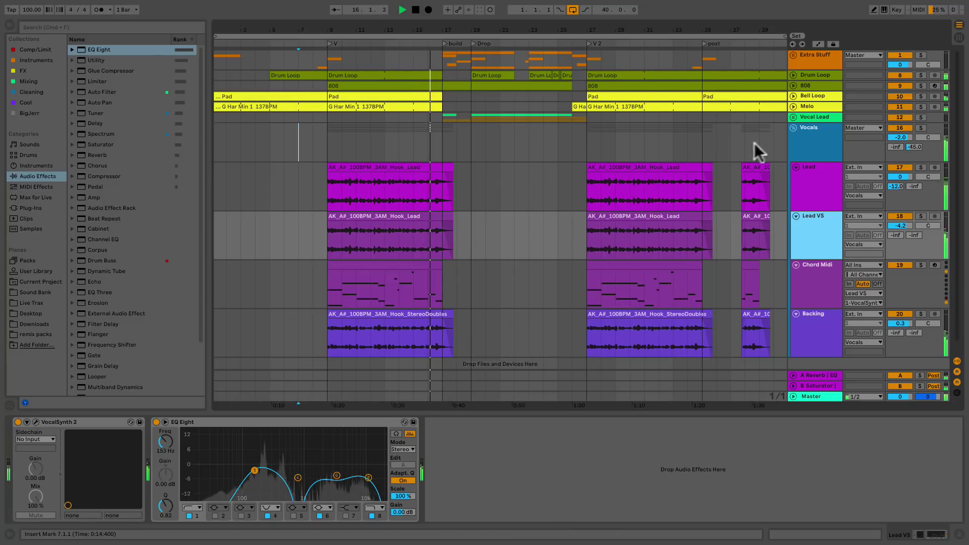
Fold Vocals, unfold Vocal Lead and expand its Vocal Synth and Vocal Loop tracks to follow the drop, stopping playback at the end.
click(792, 127)
click(791, 117)
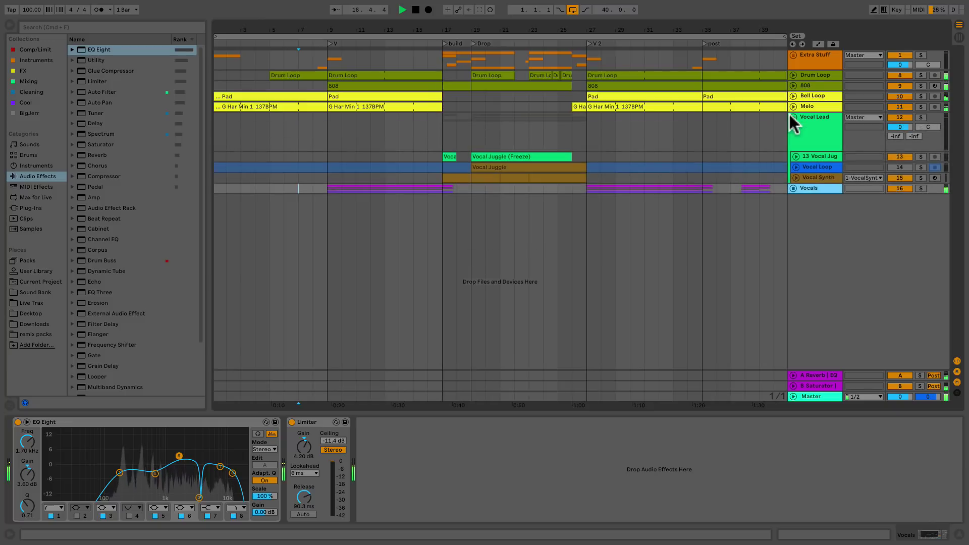
click(794, 176)
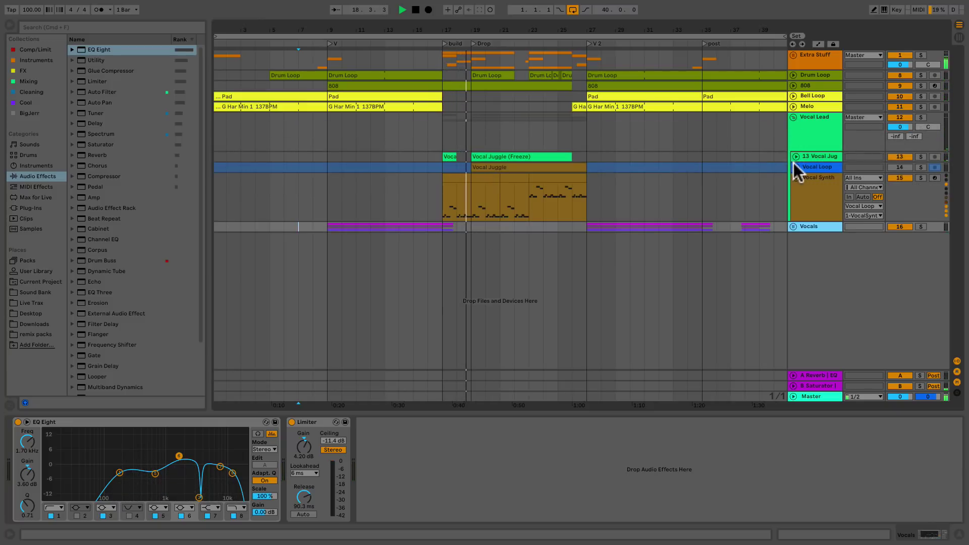
click(795, 166)
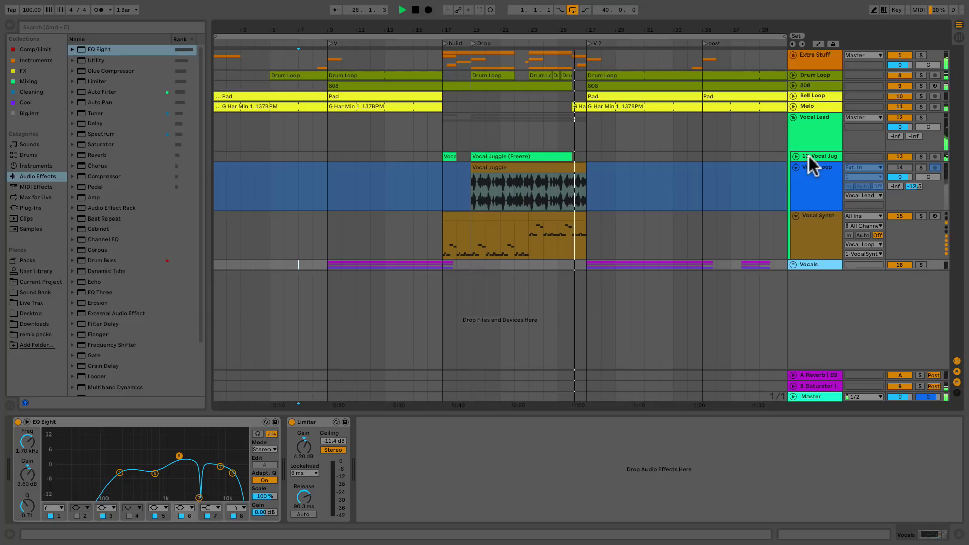
key(space)
Unfold the Vocals group and examine the first hook clips on Lead and Lead VS, plus the Lead VS device chain.
click(298, 126)
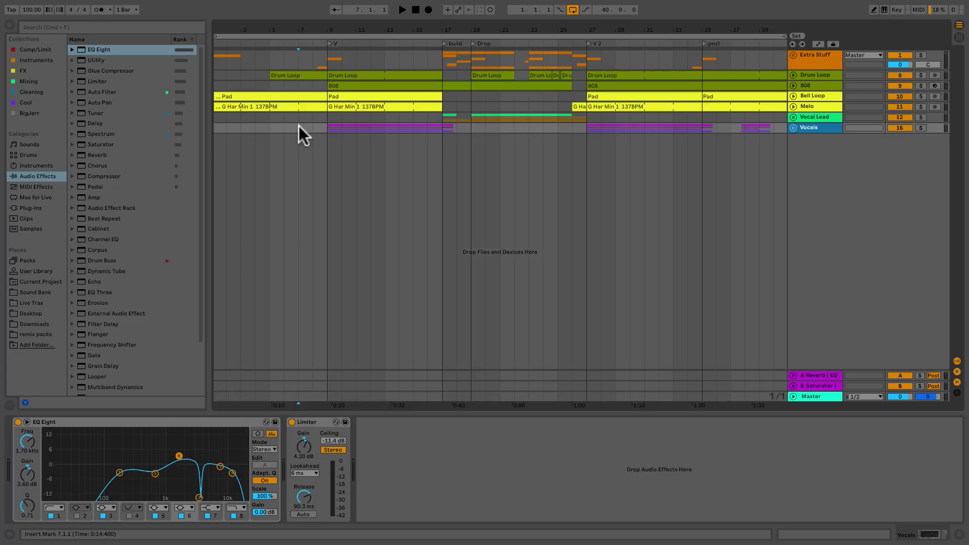
click(793, 128)
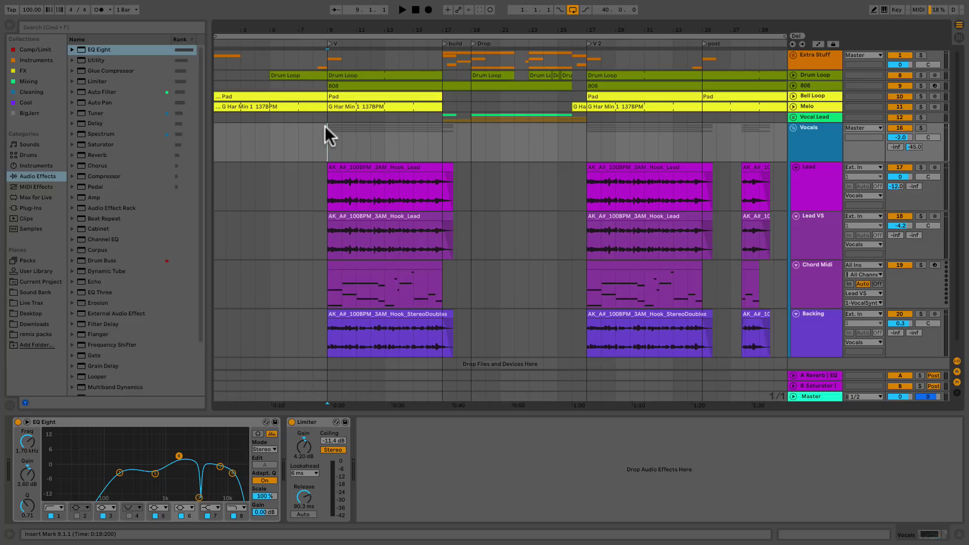
click(369, 169)
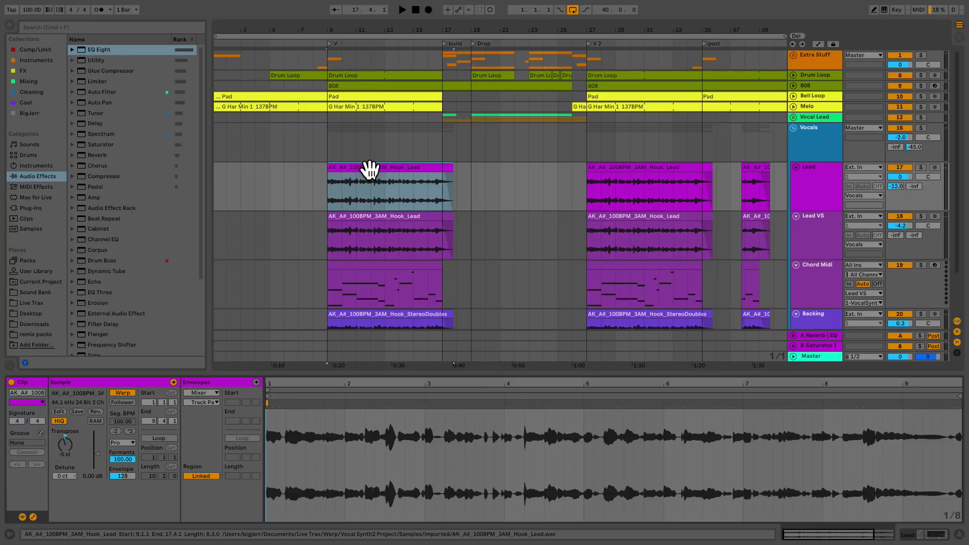
scroll(370, 168, down, 2)
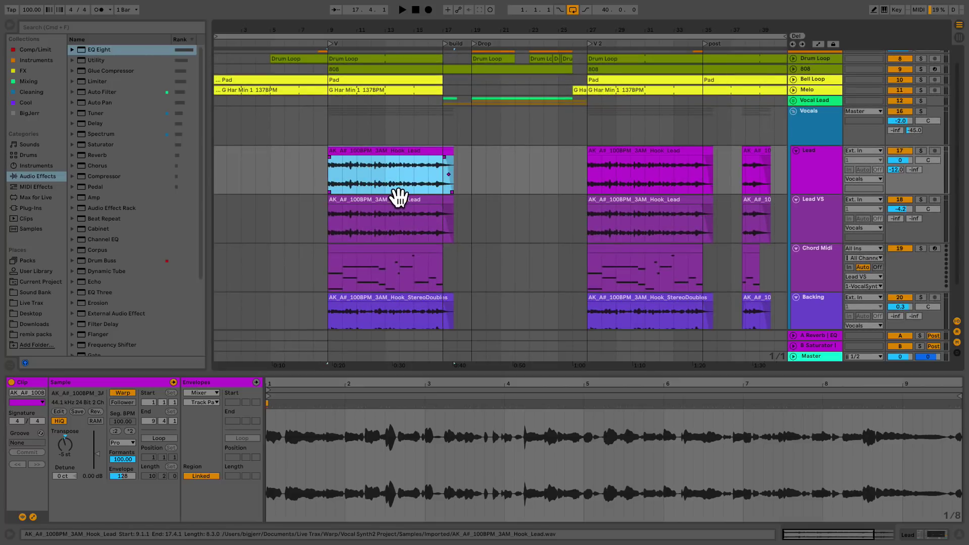
click(399, 199)
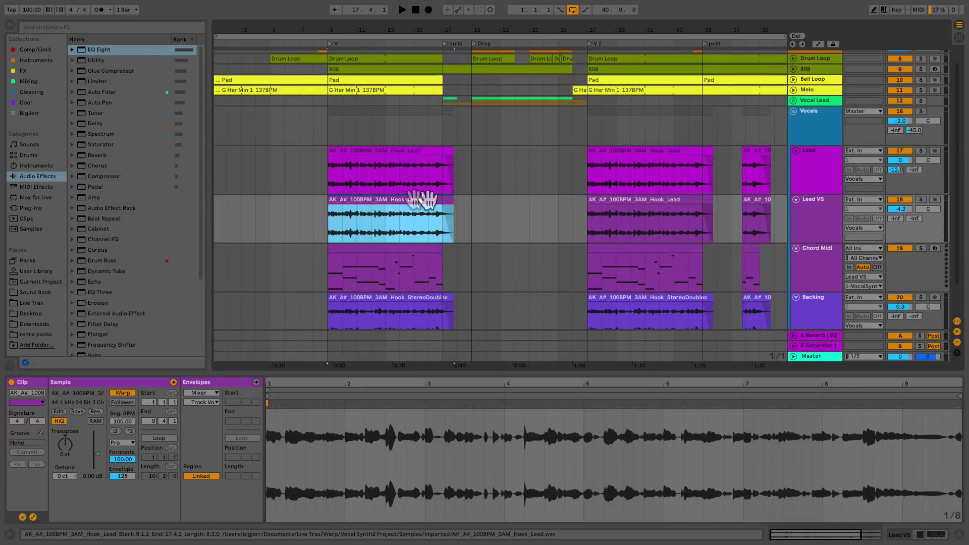
click(807, 209)
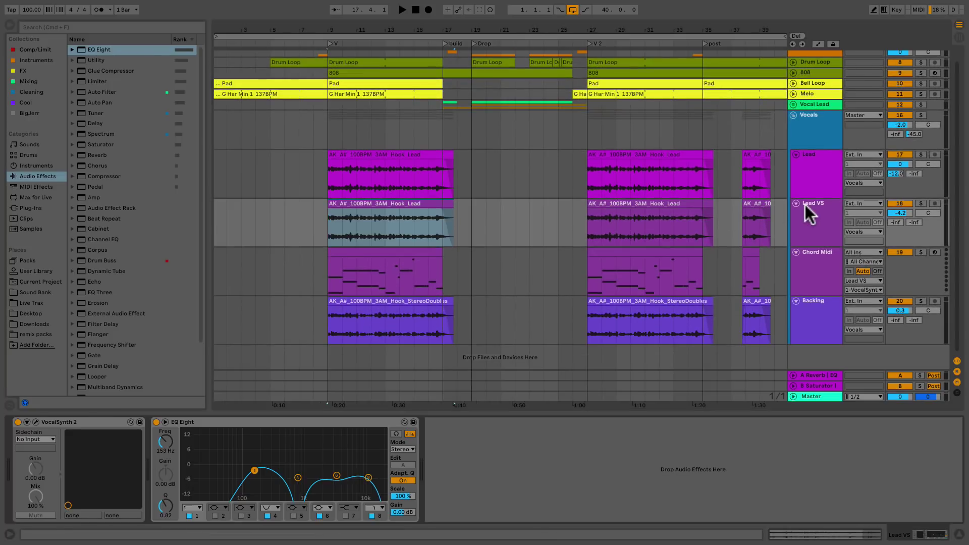
Open VocalSynth 2 on Lead VS, review its MIDI Mode setup instructions, accept MIDI mode and close the plug-in window.
click(36, 422)
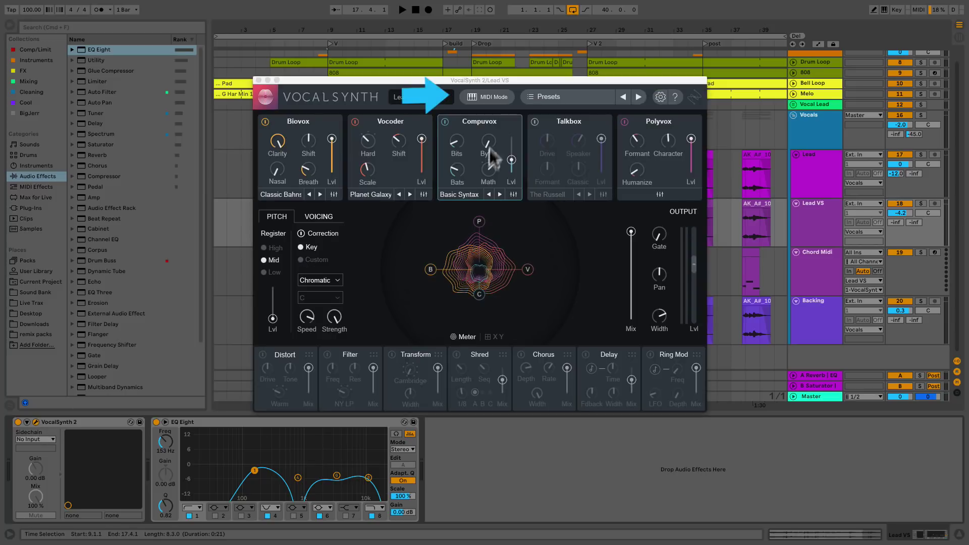
click(489, 98)
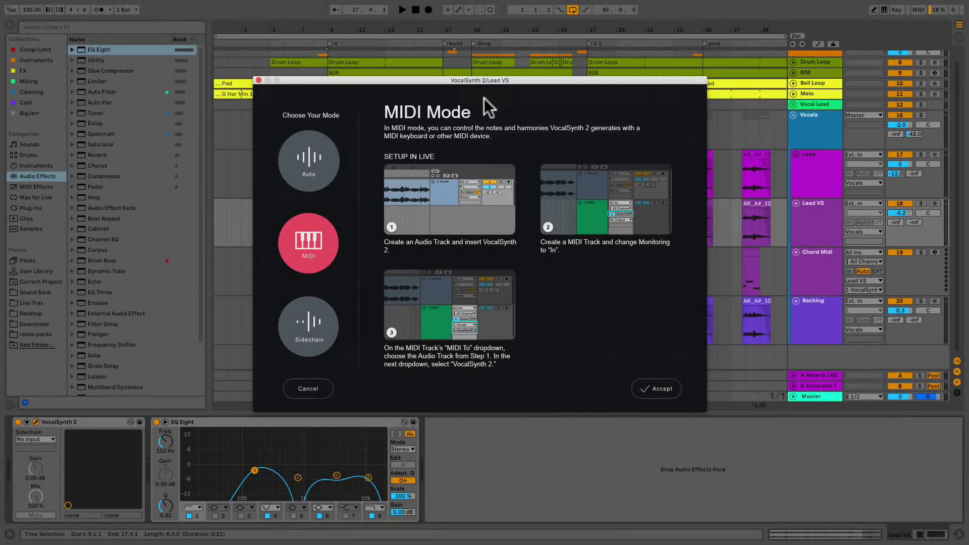
click(658, 389)
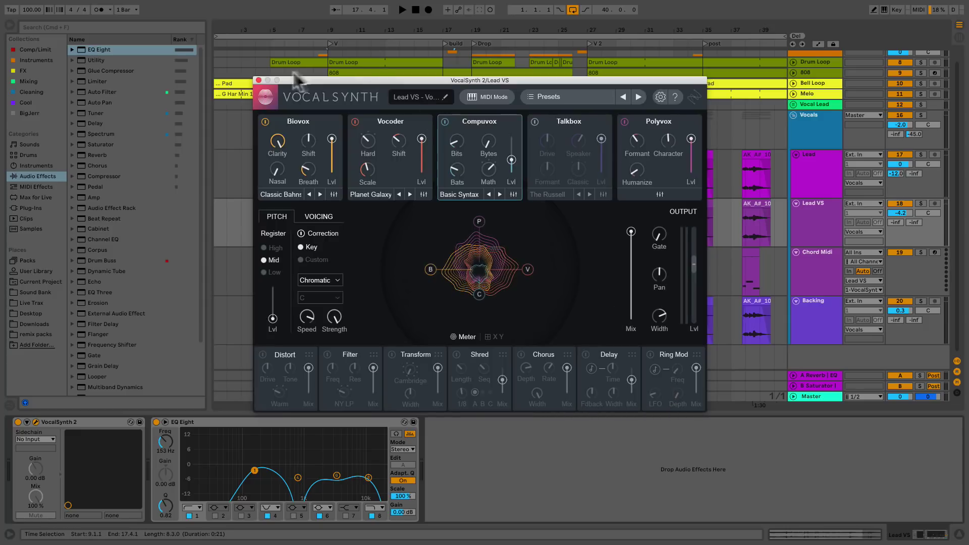
click(259, 79)
Examine the first hook clip on Lead VS and the notes of the matching Chord Midi clip, including the lower chord notes.
click(805, 268)
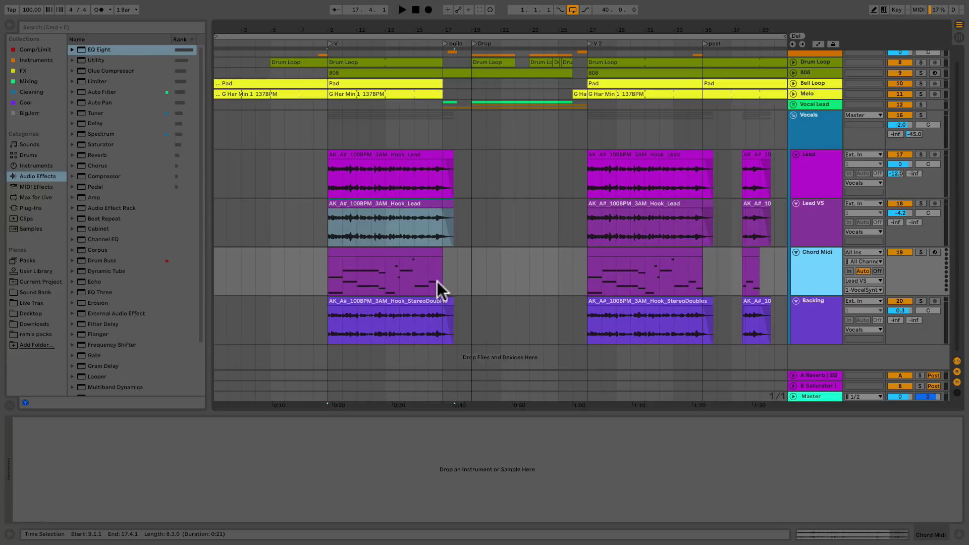
click(405, 208)
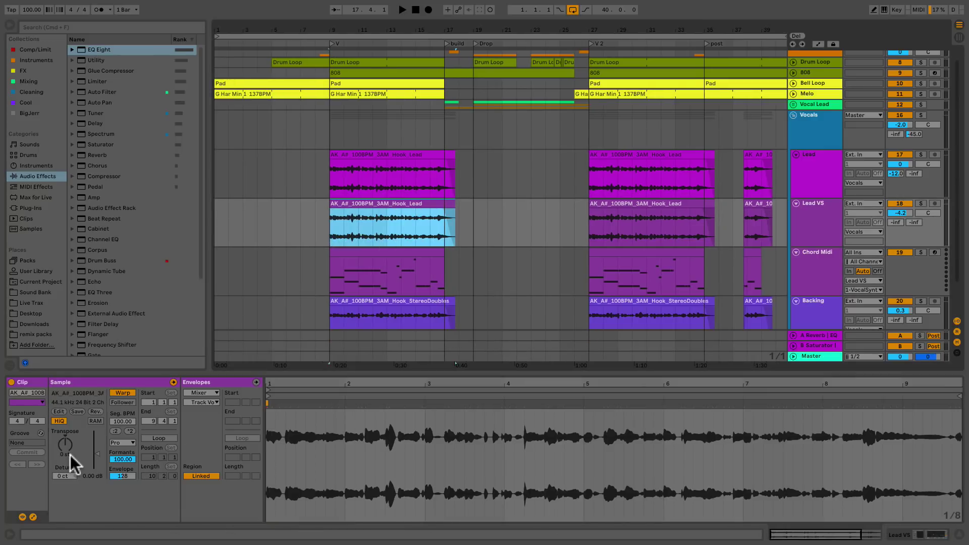
click(382, 251)
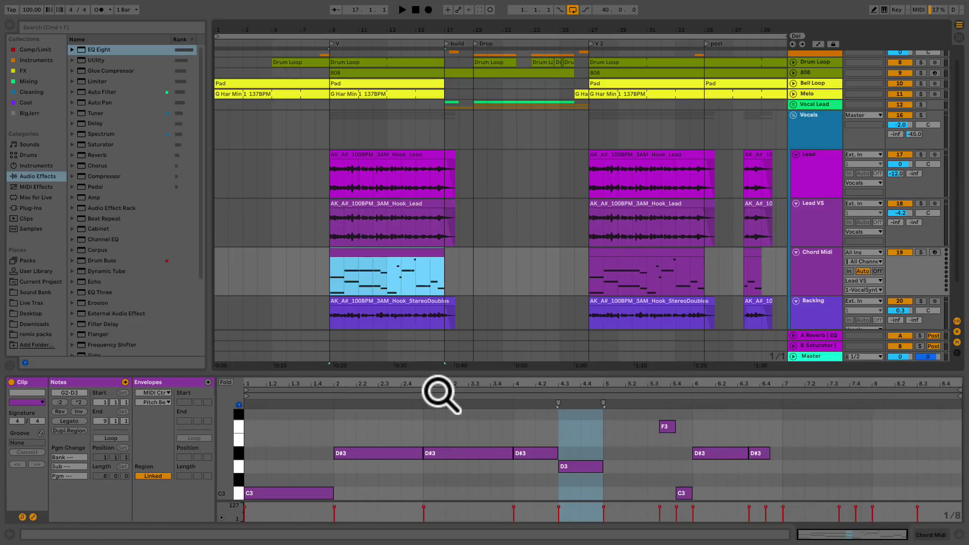
scroll(426, 413, down, 2)
scroll(426, 413, down, 1)
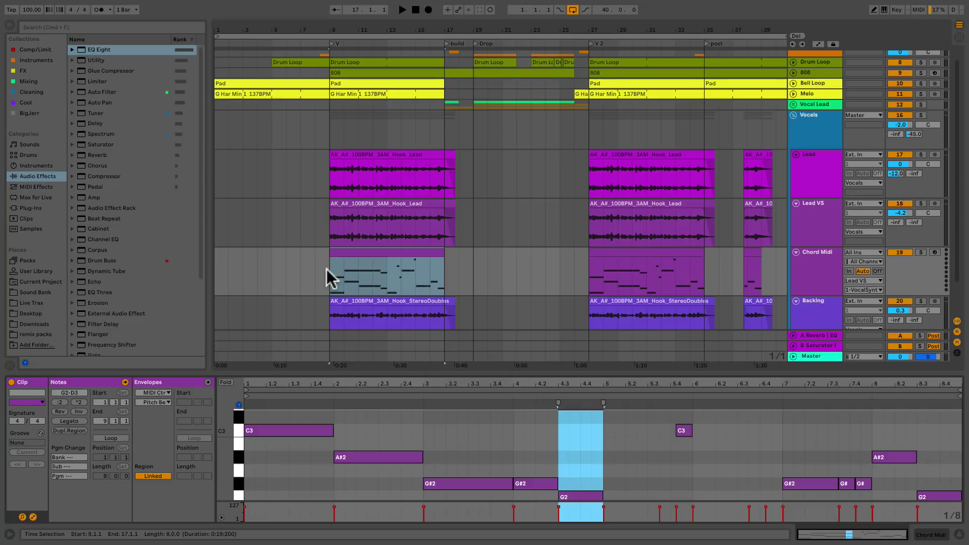
Select the first Chord Midi clip from bar 9 to bar 17 and review the track's MIDI routing to VocalSynth 2 on Lead VS.
click(801, 274)
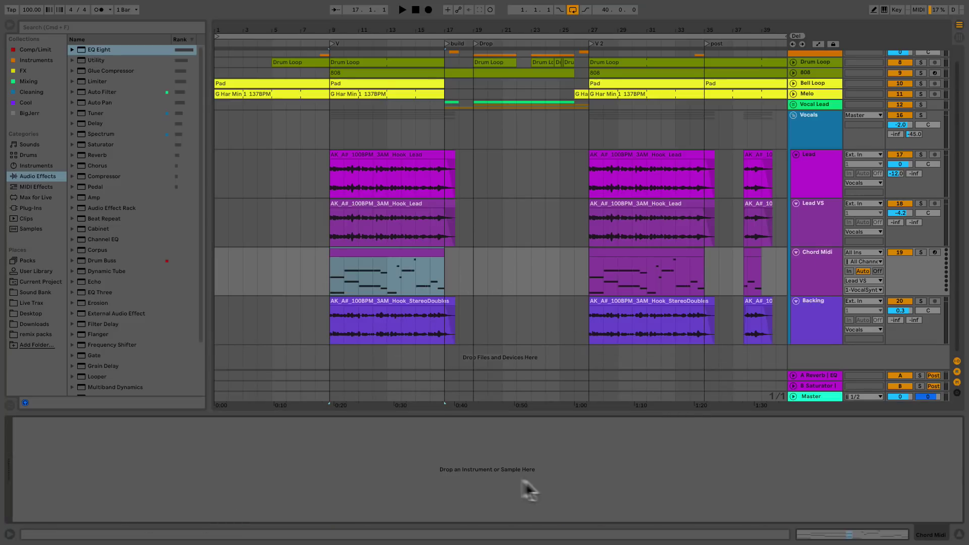
click(811, 254)
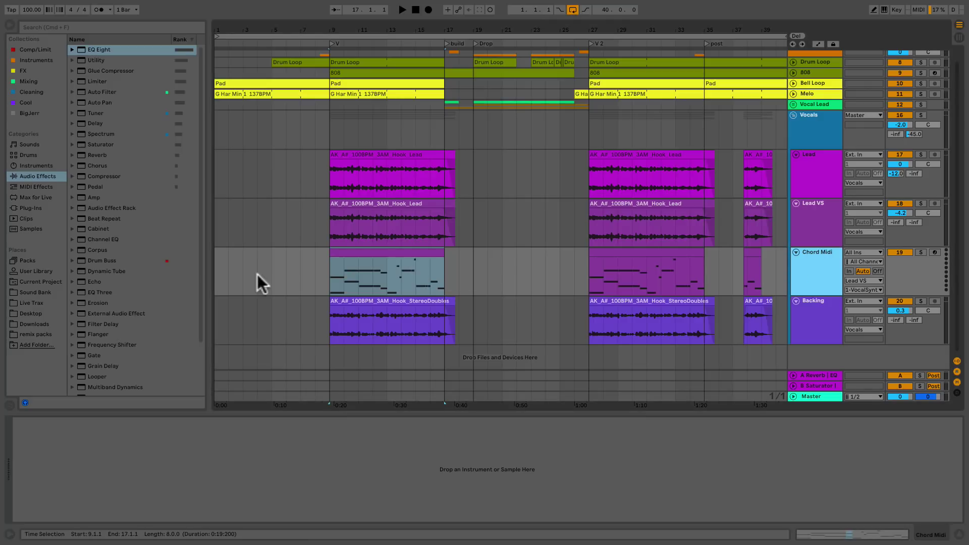
drag(329, 266, 444, 268)
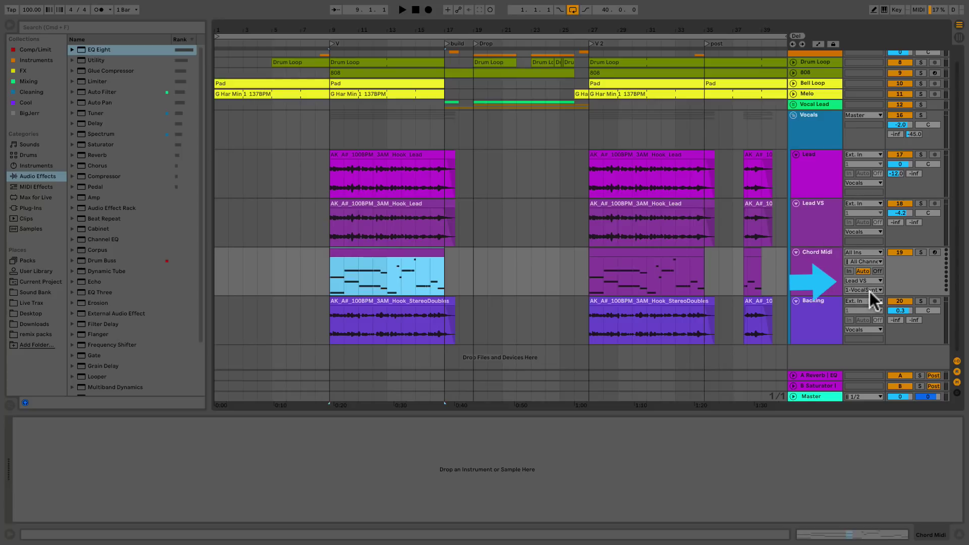
Bypass VocalSynth 2 on Lead VS, solo the track and play its first hook clip from bar 9 without the effect.
click(835, 205)
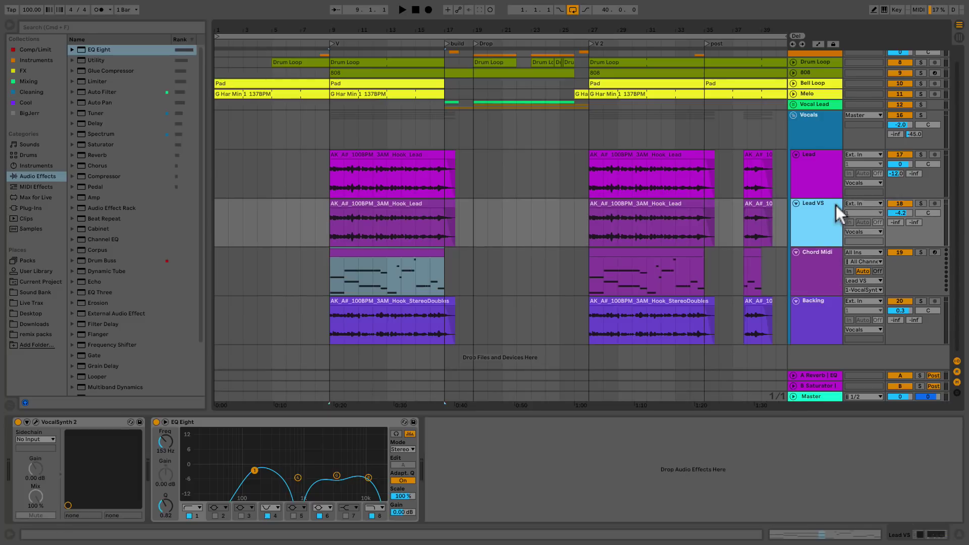
click(14, 422)
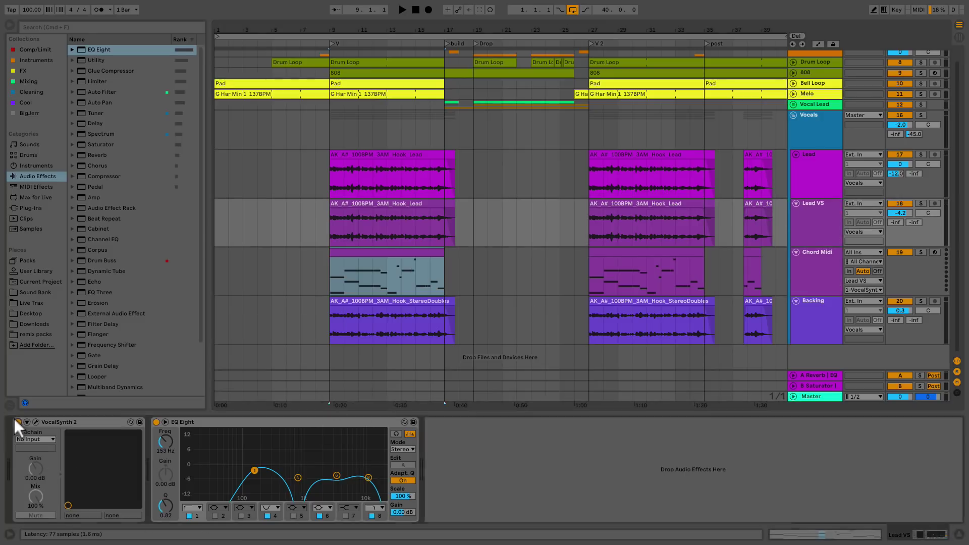
click(17, 422)
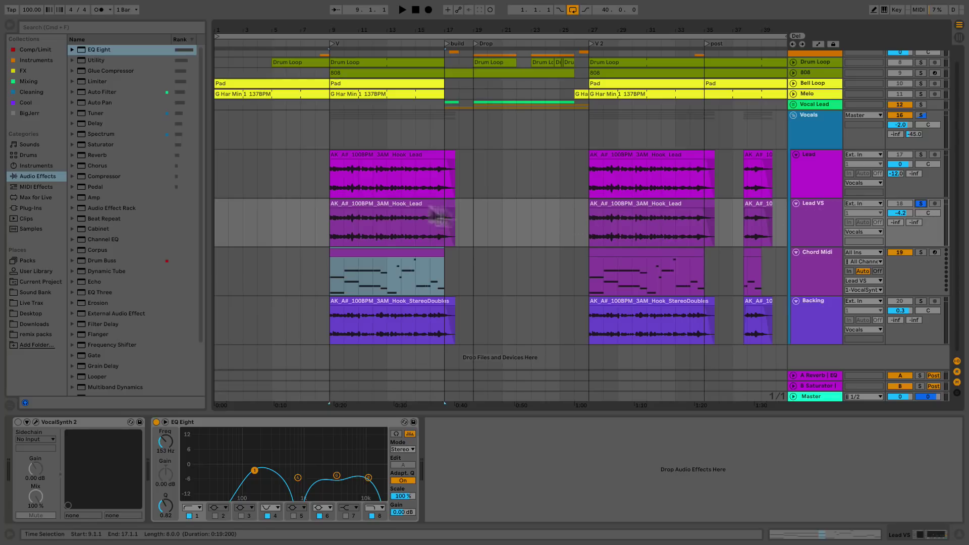
click(397, 205)
key(space)
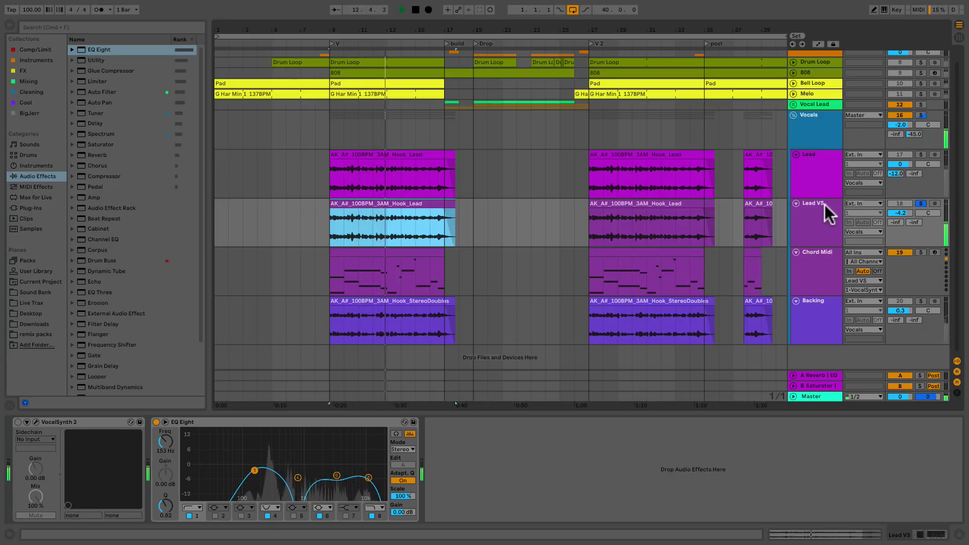
key(space)
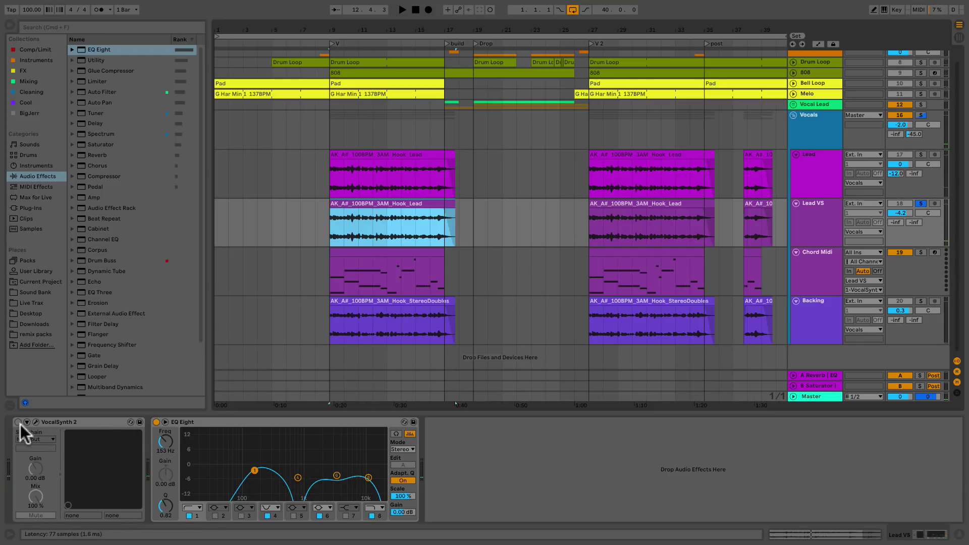
Re-enable VocalSynth 2 on Lead VS and replay the soloed hook from bar 9 with the effect, stopping around bar 13.
click(18, 422)
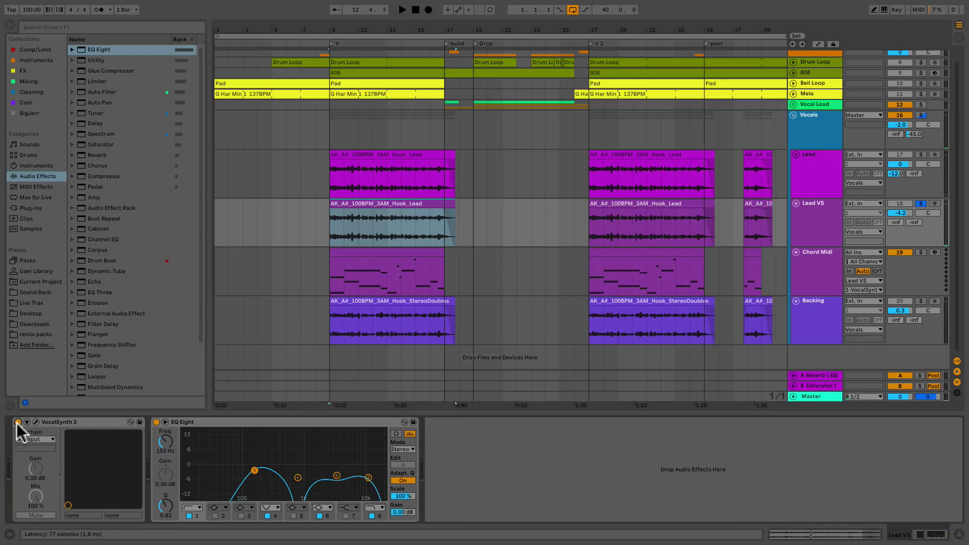
click(816, 211)
key(space)
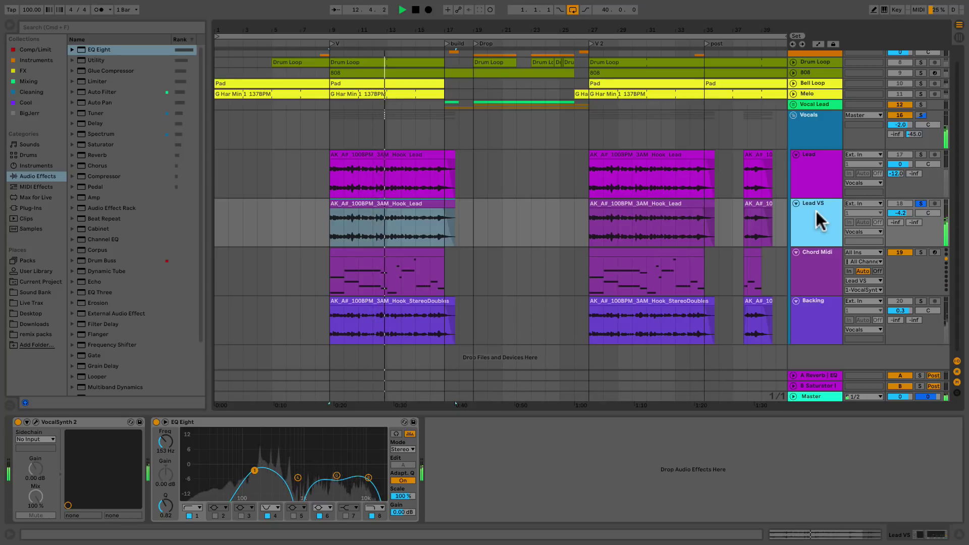
key(space)
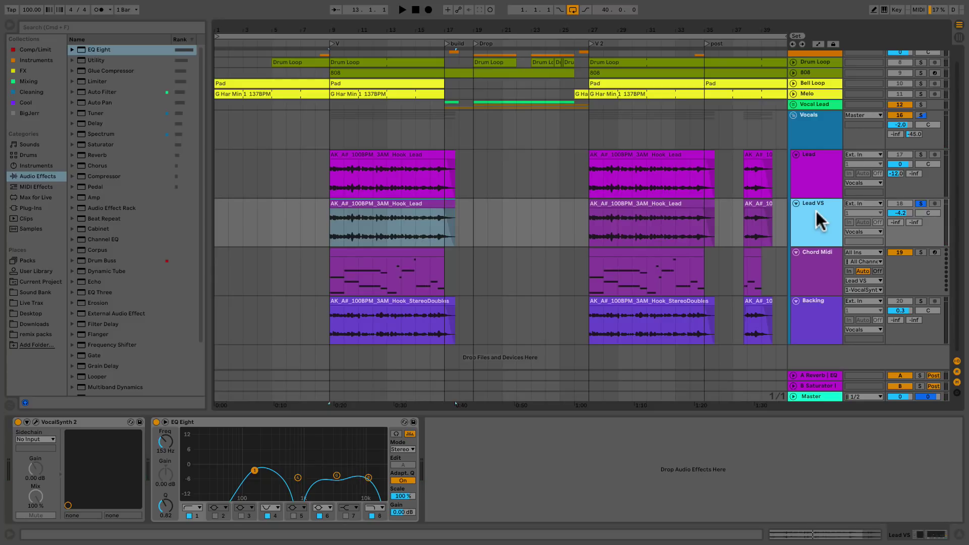
Solo Lead together with Lead VS, play the first hook to hear both layers combined, and stop playback.
click(919, 152)
key(space)
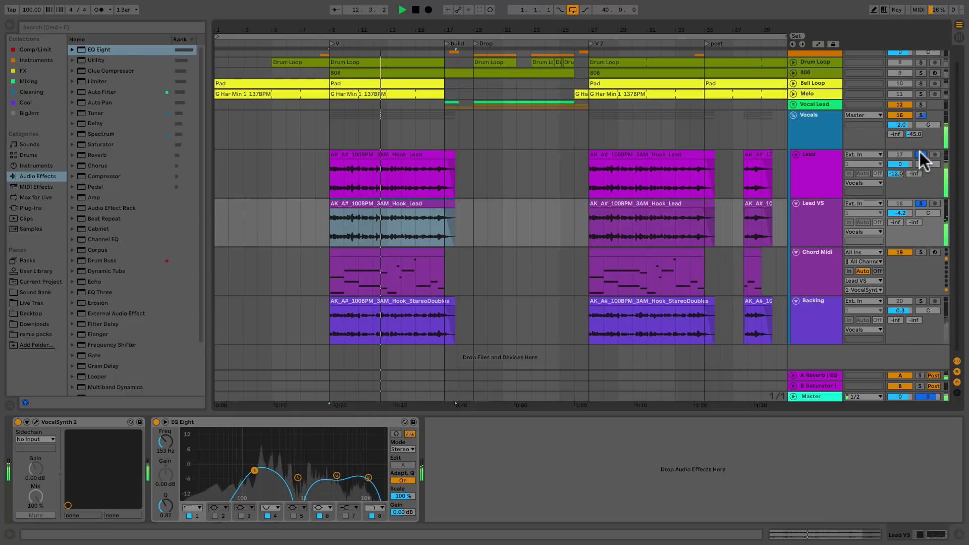
key(space)
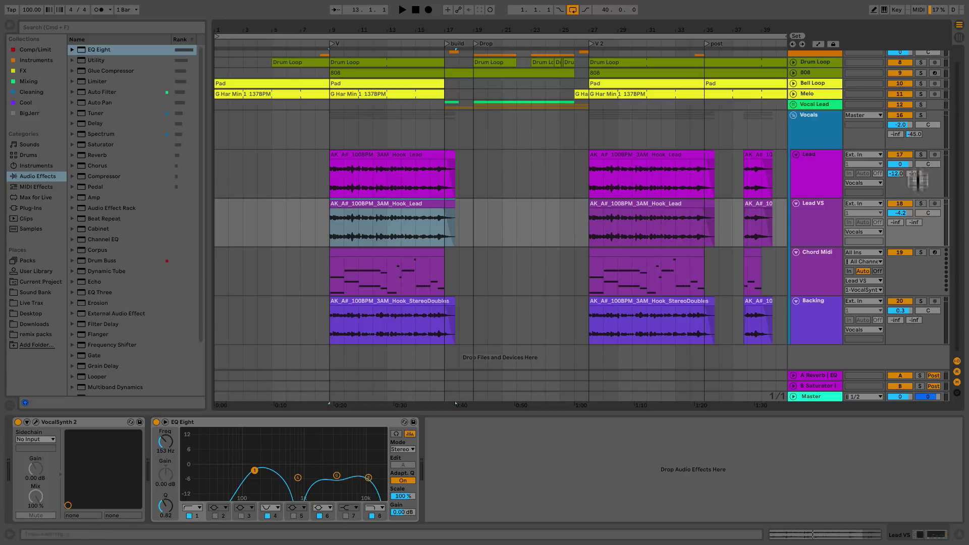
Deactivate the Backing track and set Lead VS's volume to -2.8 dB while playing the first hook within the full mix.
click(900, 301)
key(space)
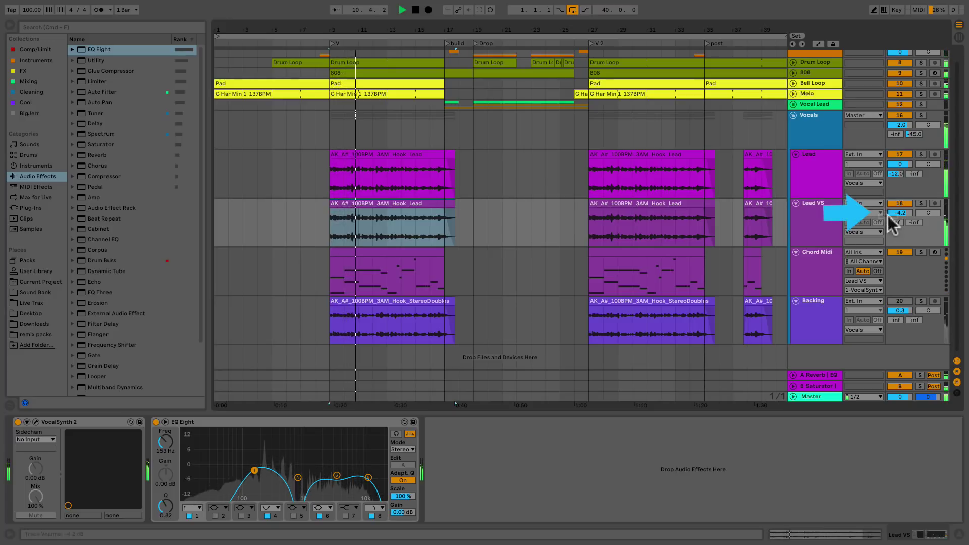
drag(898, 211, 898, 172)
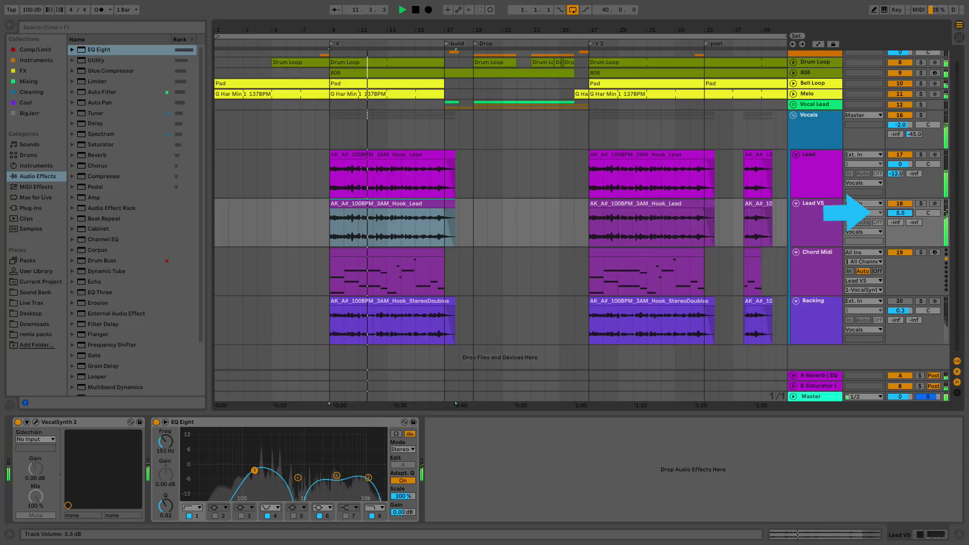
drag(900, 212, 899, 253)
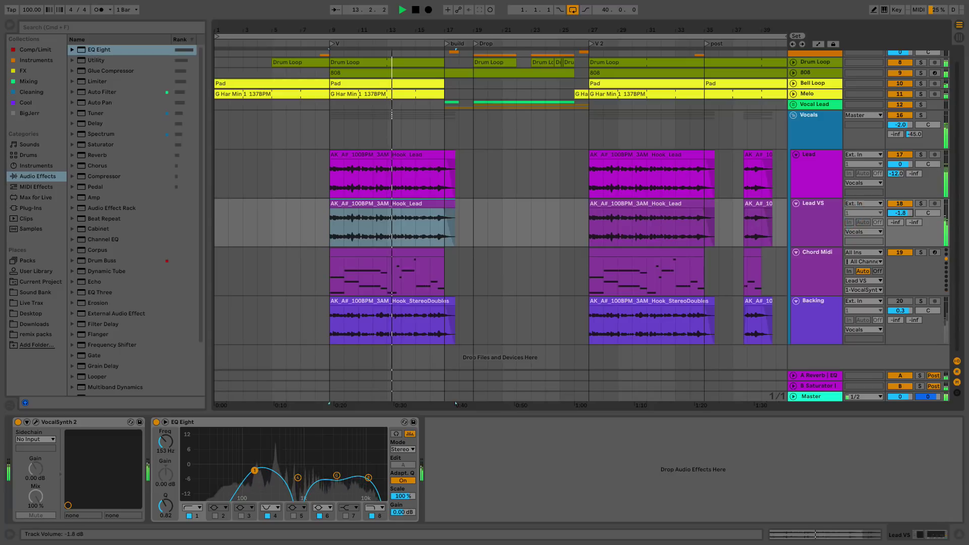
drag(900, 214, 898, 211)
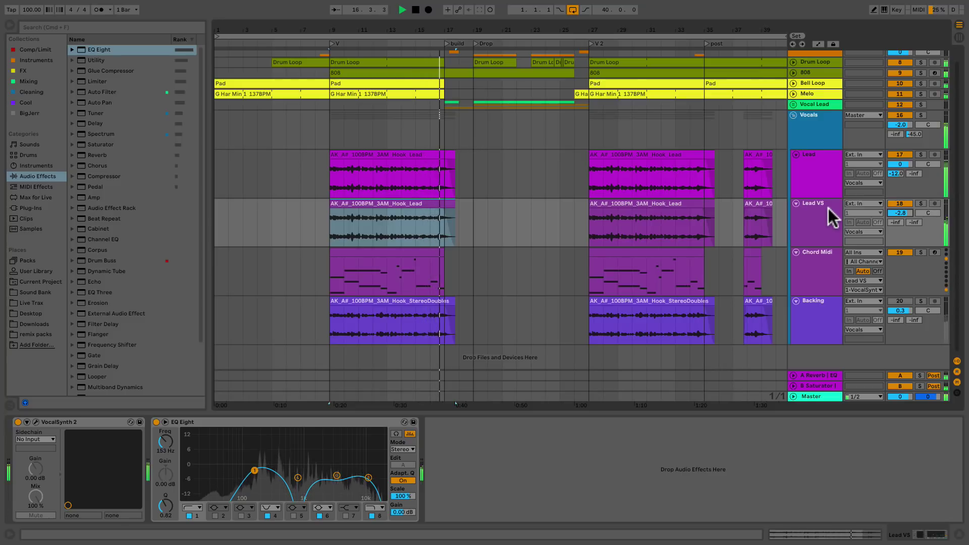
key(space)
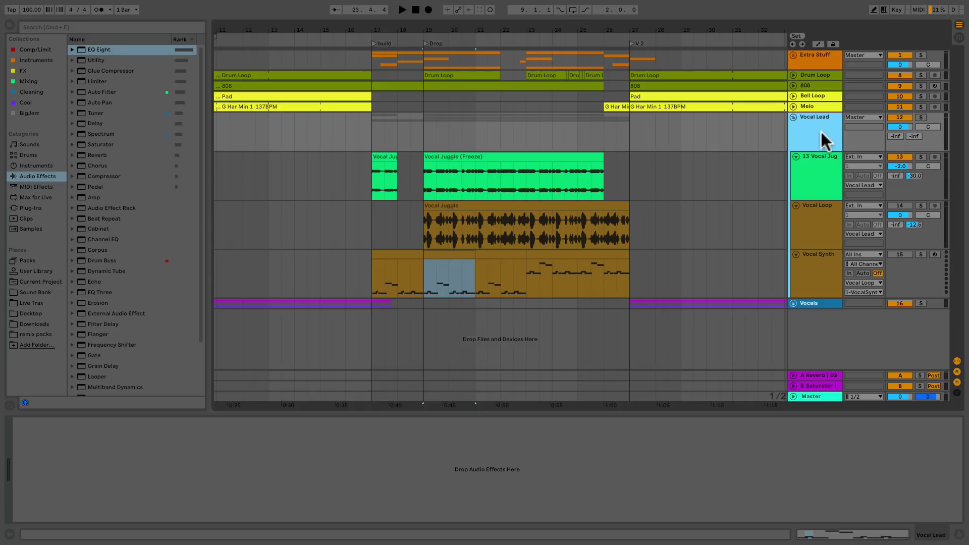
click(821, 174)
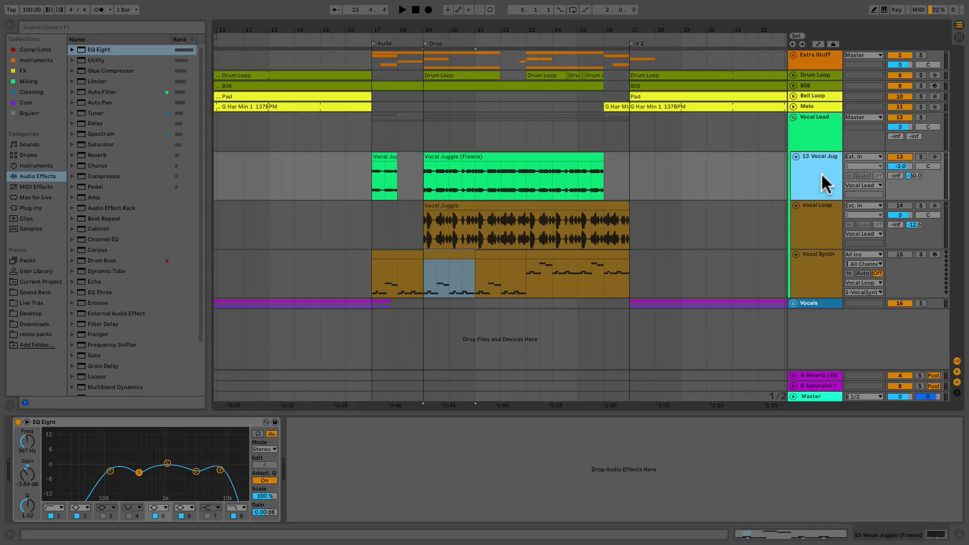
click(908, 155)
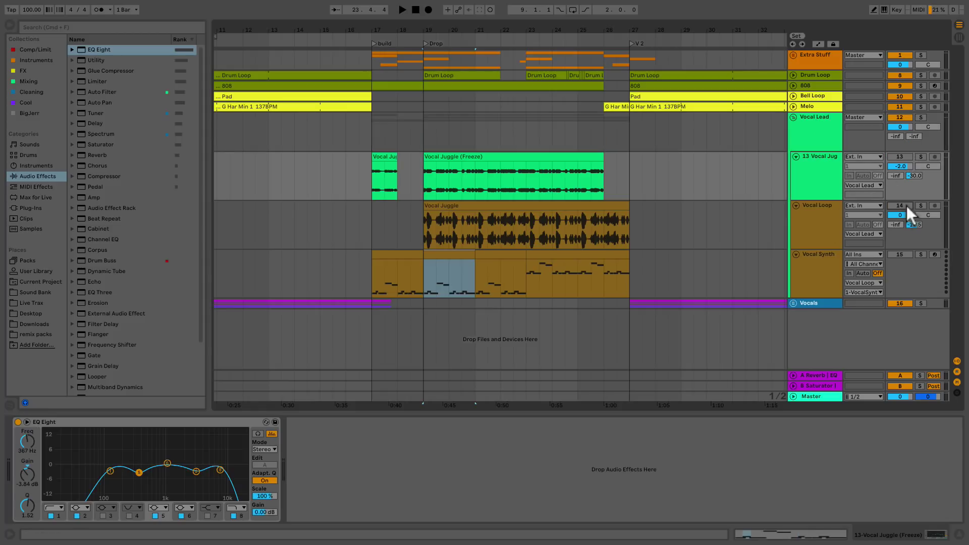
click(816, 218)
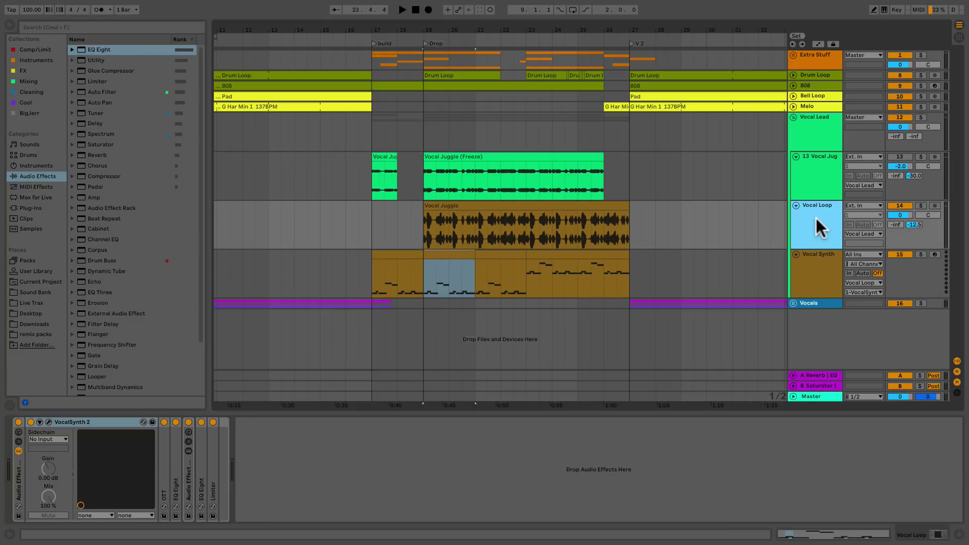
Compare the soloed Vocal Loop from the drop at bar 19 with its effect chain bypassed and re-enabled.
click(19, 422)
click(431, 229)
key(space)
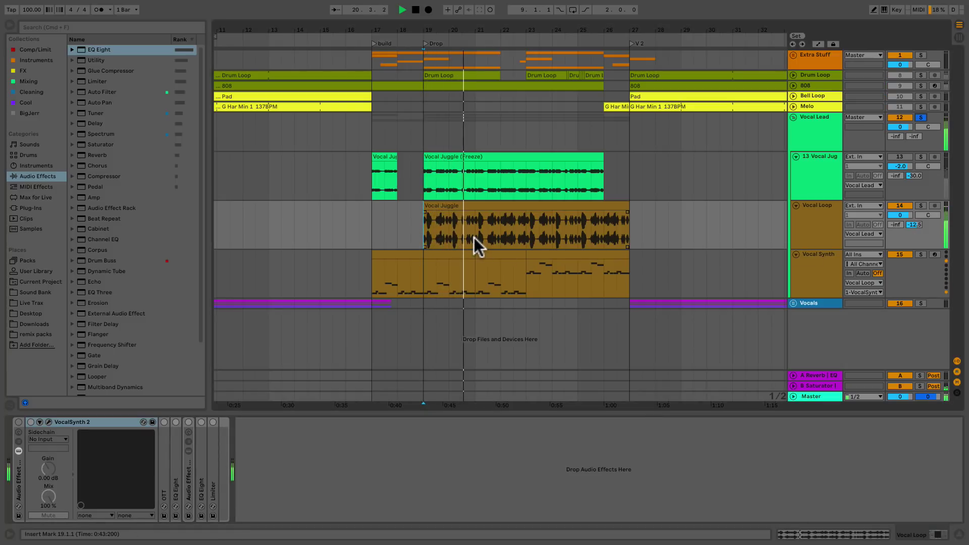
key(space)
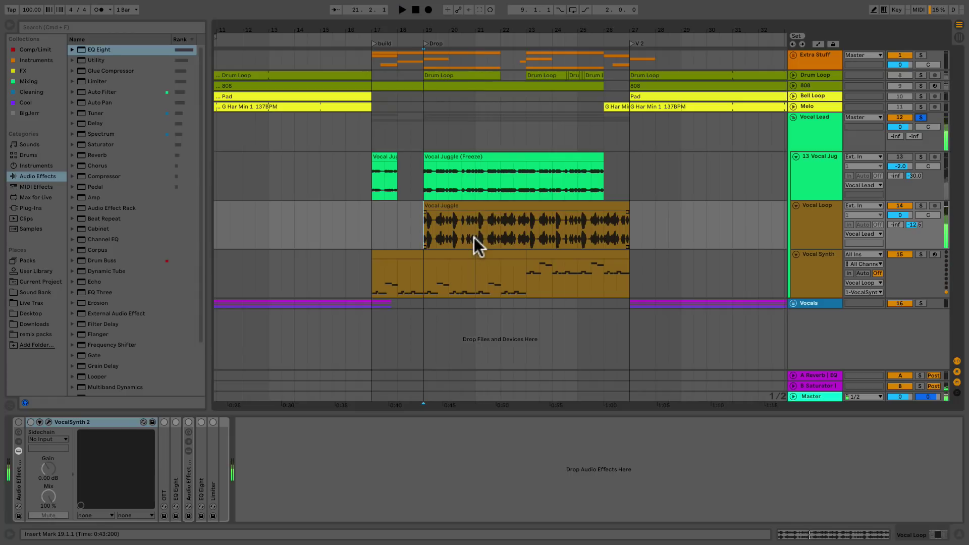
click(19, 422)
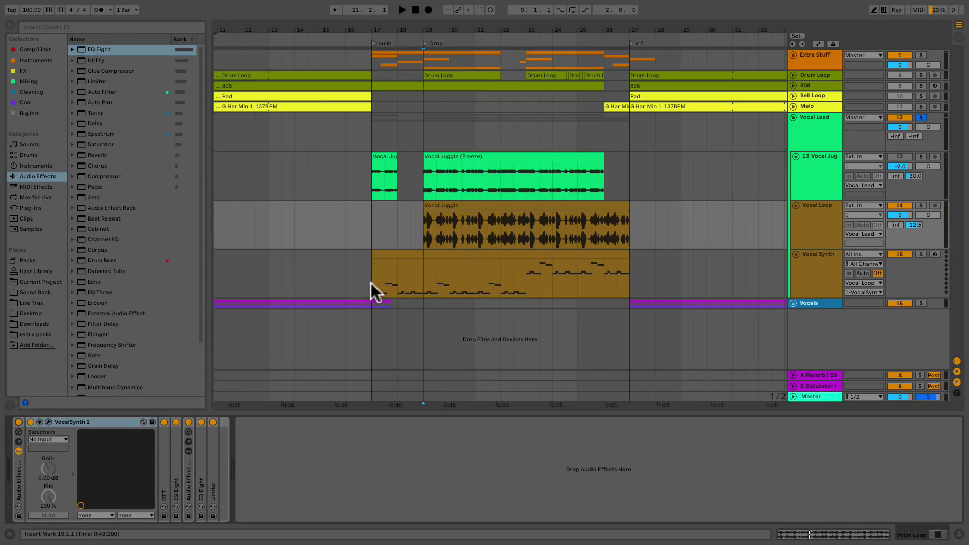
key(space)
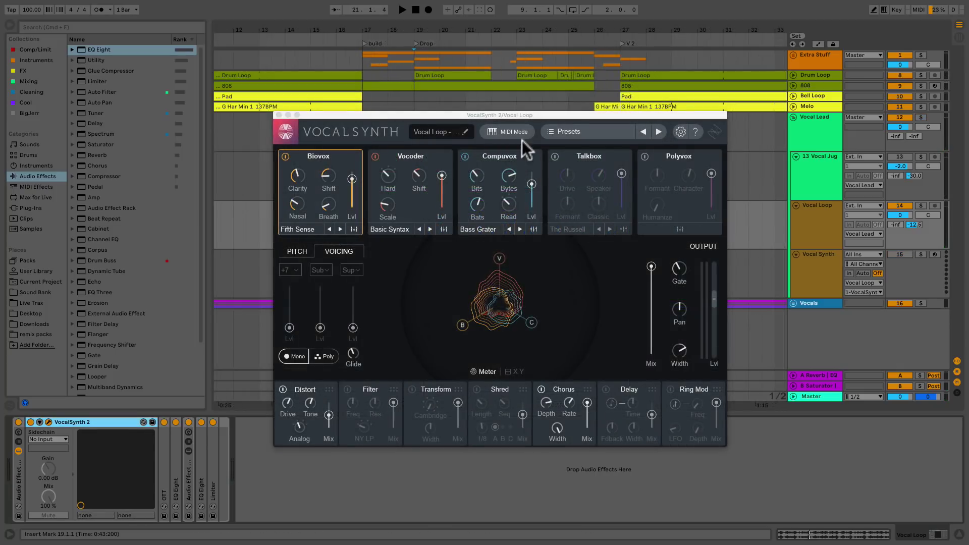
Review the MIDI Mode setup of VocalSynth 2 on Vocal Loop, accept MIDI mode and close the plug-in window.
click(524, 131)
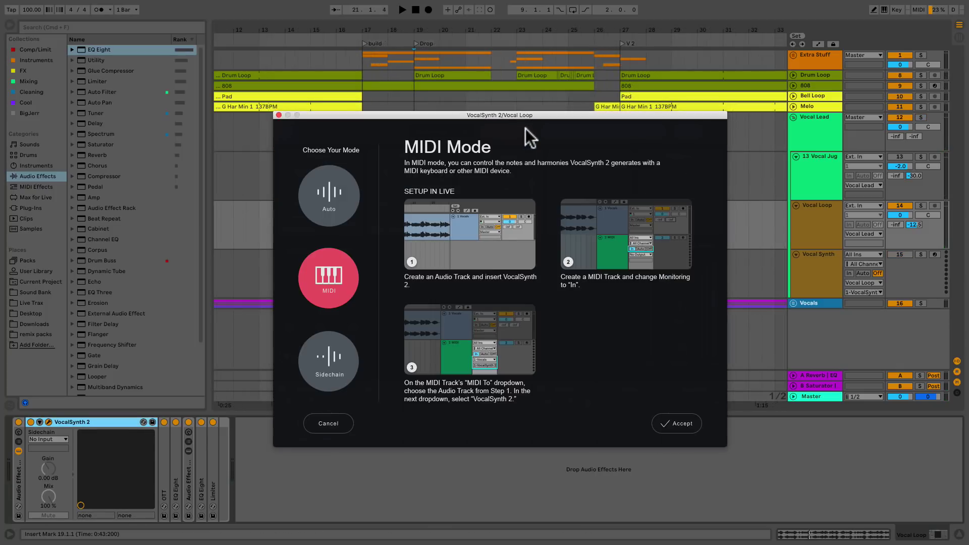
click(687, 424)
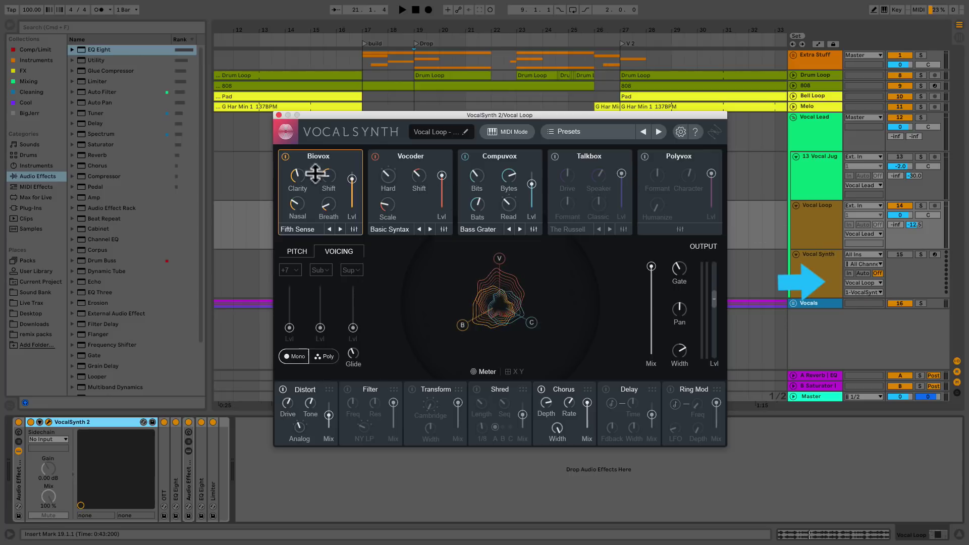
click(278, 115)
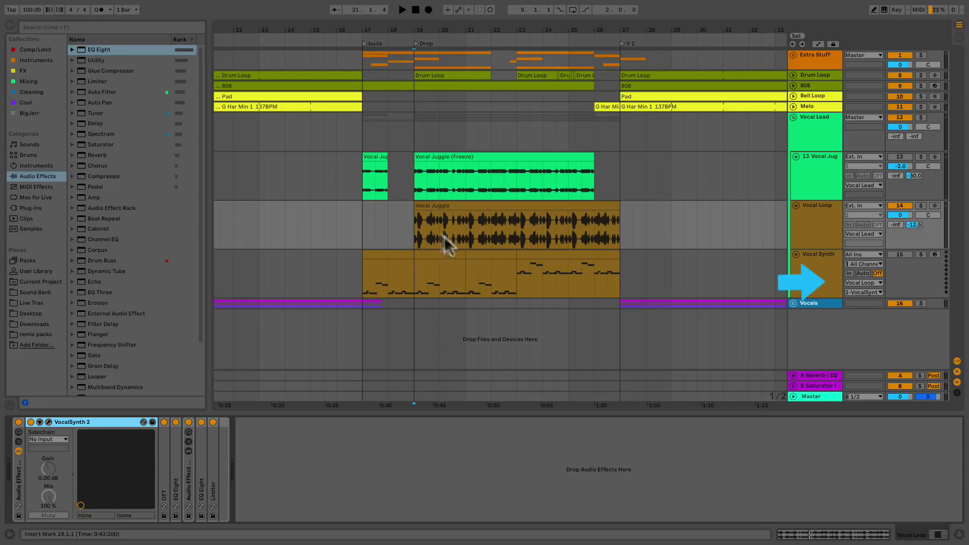
Inspect the notes of Vocal Synth's MIDI clip at the drop, and the voicing, glide and width settings of Vocal Loop's VocalSynth 2.
click(425, 257)
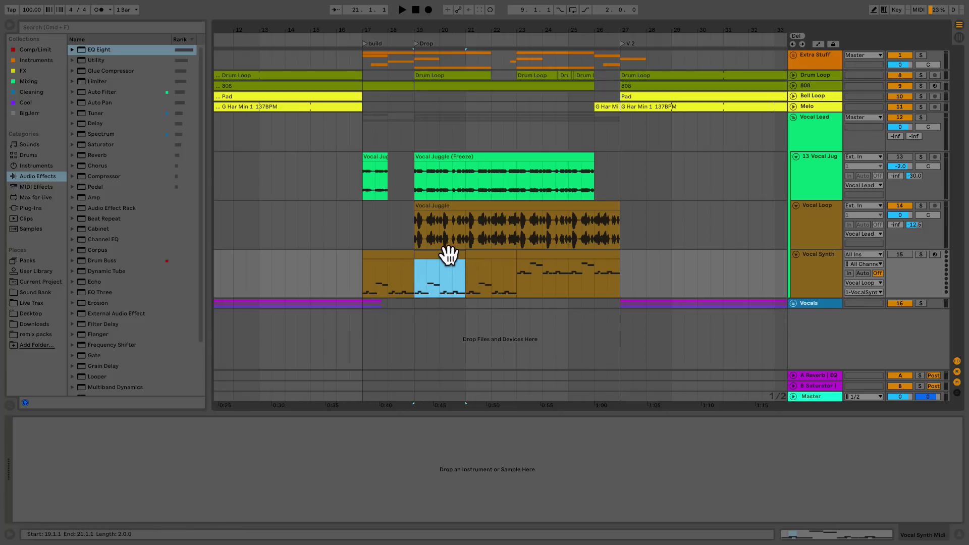
double_click(448, 254)
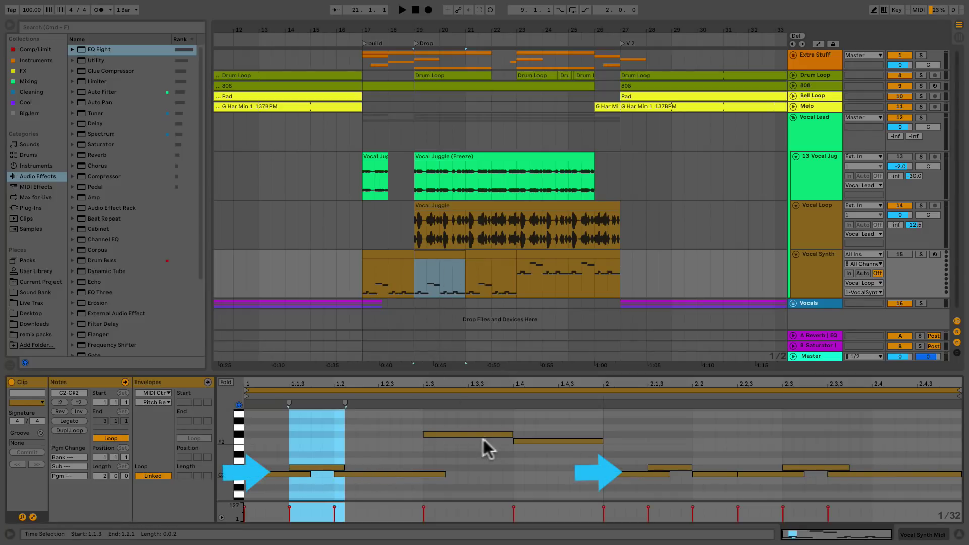
click(808, 212)
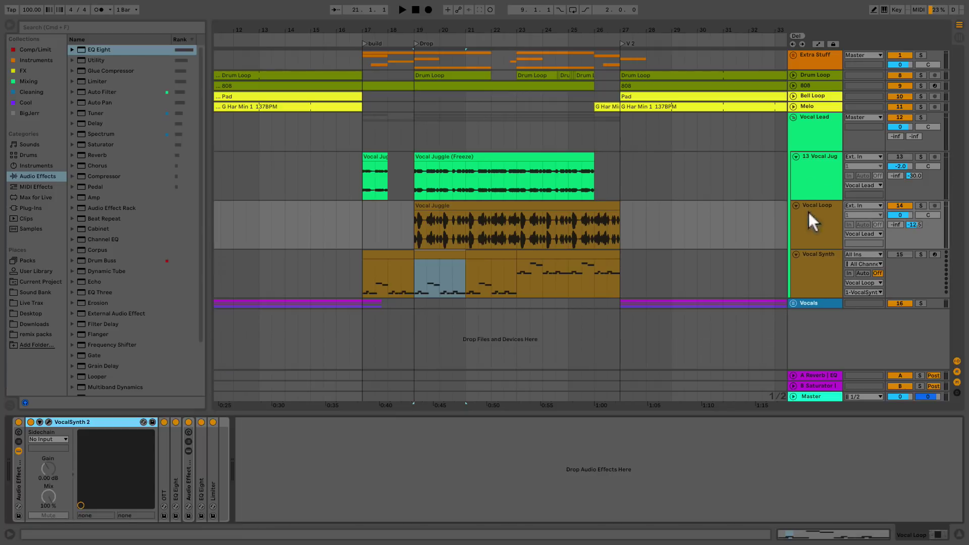
click(48, 422)
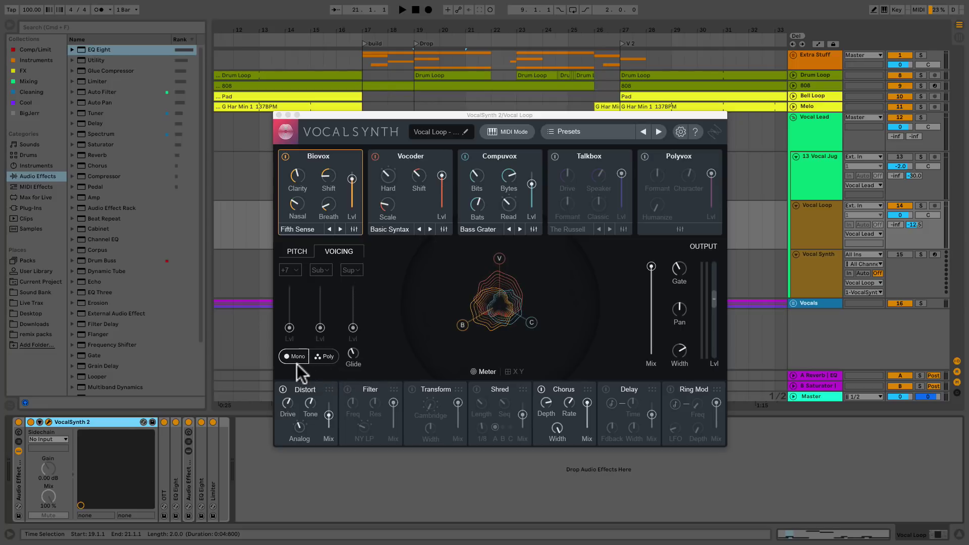
mouse_move(351, 361)
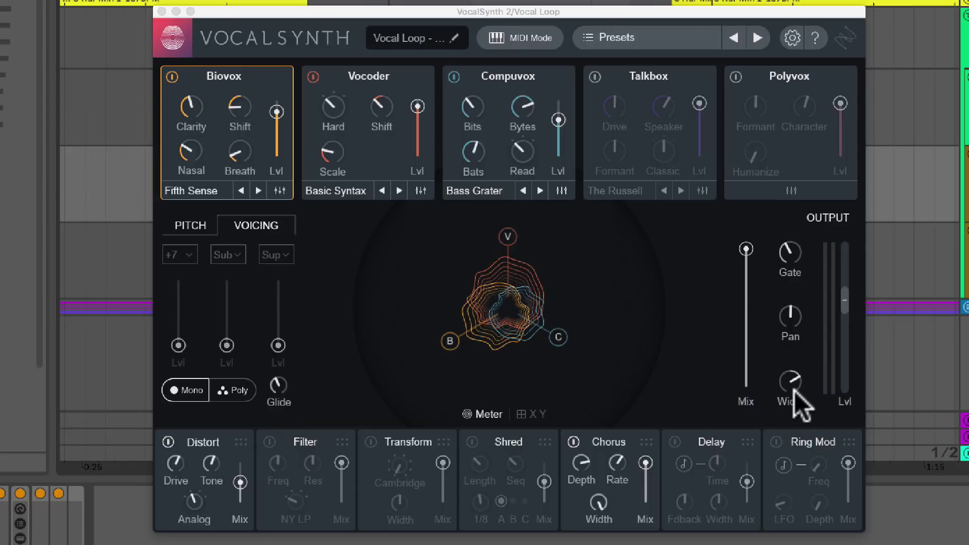
mouse_move(790, 375)
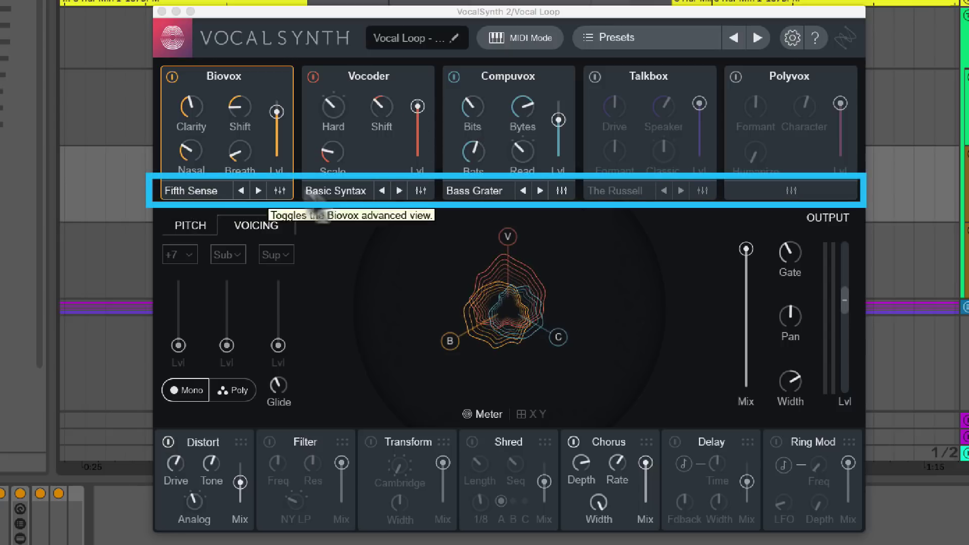
Examine the advanced synth, pan and filter settings of the Vocoder, Compuvox and Biovox modules, and close the advanced view.
click(421, 191)
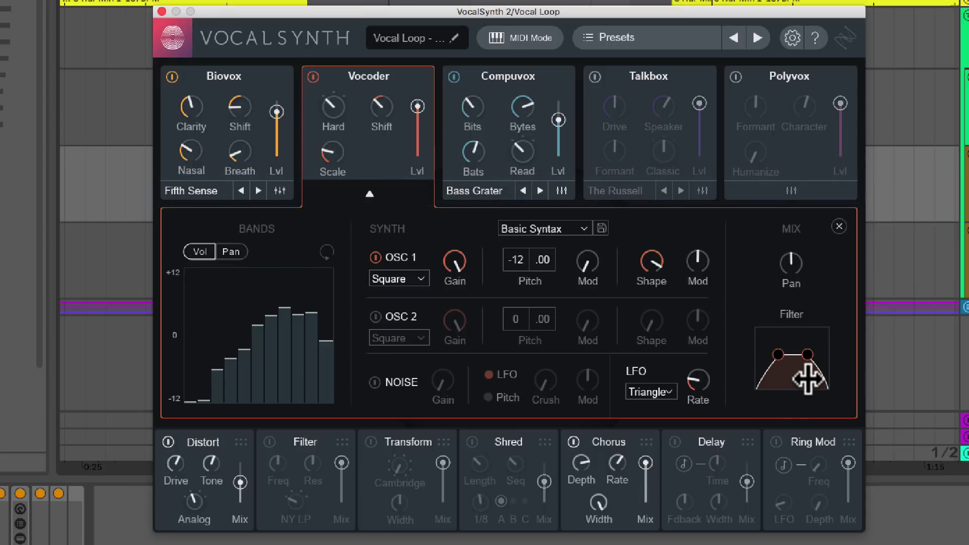
click(553, 80)
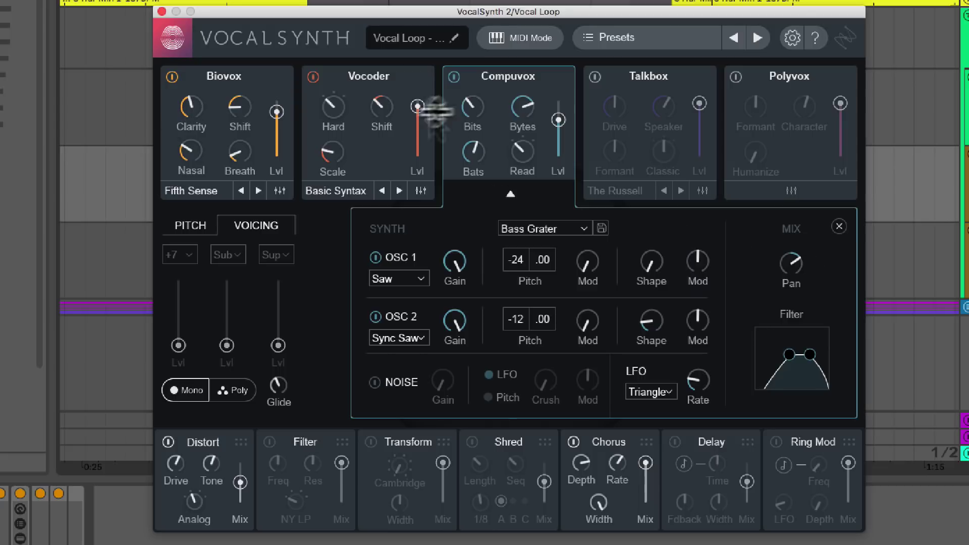
click(269, 84)
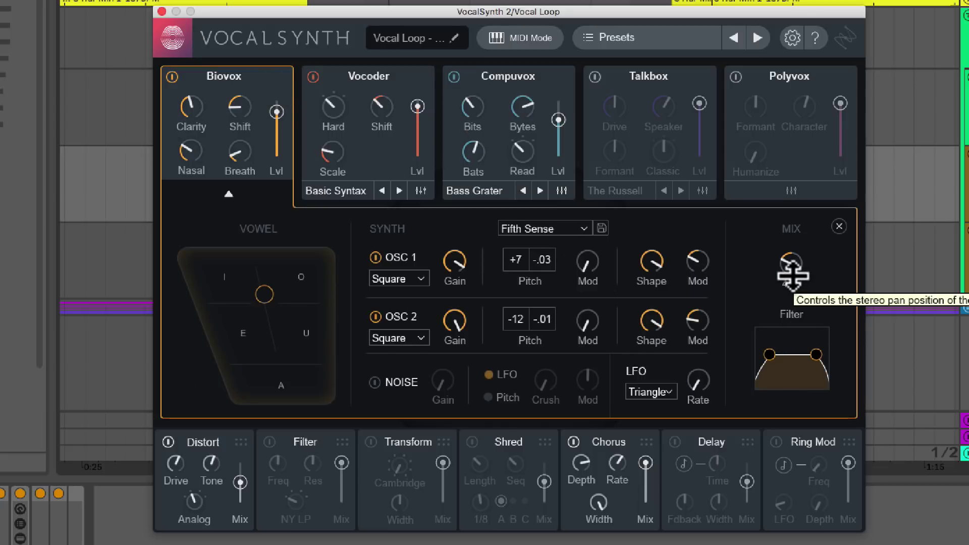
click(839, 226)
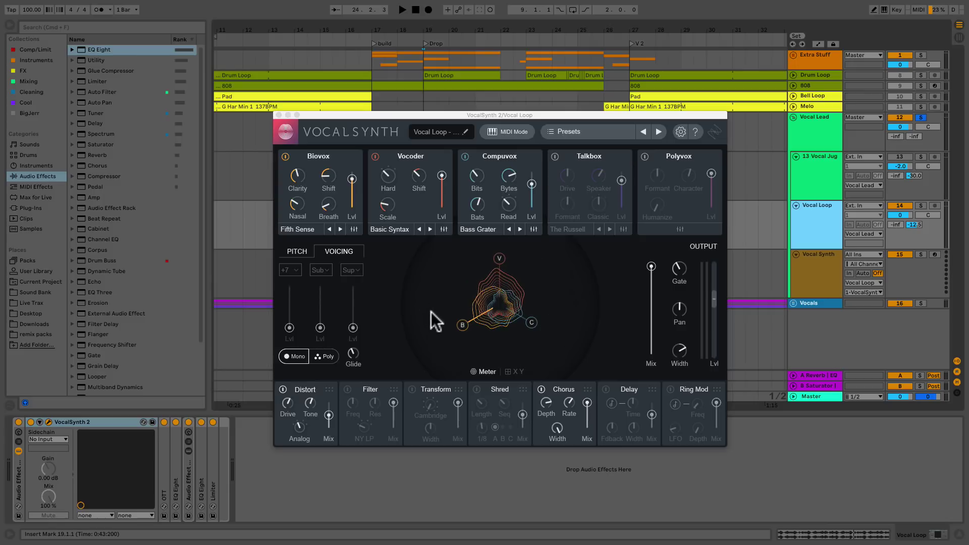
Slightly lower the Vocoder, Compuvox and Biovox levels in Vocal Loop's VocalSynth 2 during playback, reduce the Glide and adjust the output Width.
click(500, 259)
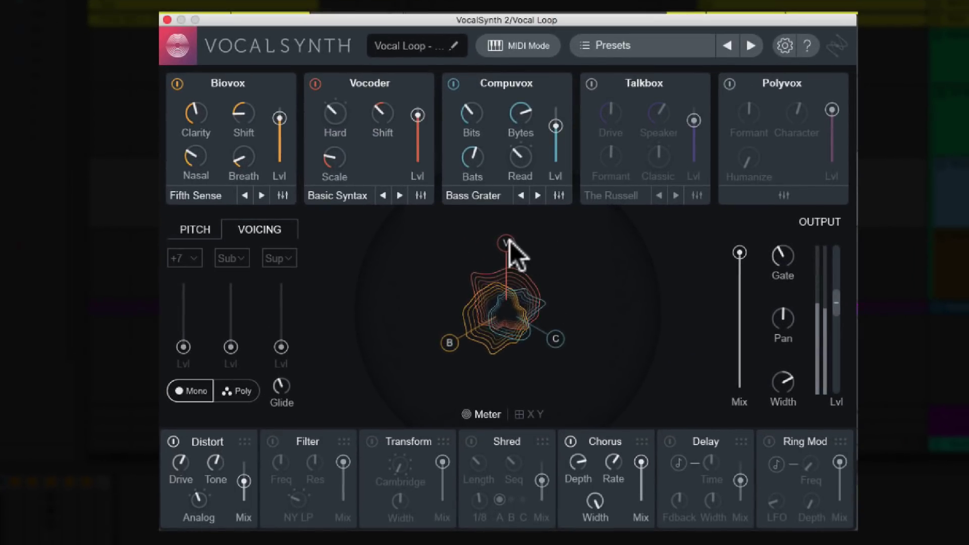
mouse_move(508, 243)
mouse_down()
mouse_move(509, 286)
mouse_move(508, 208)
mouse_move(506, 236)
mouse_up()
mouse_move(552, 340)
mouse_down()
mouse_move(569, 346)
mouse_move(529, 326)
mouse_move(551, 332)
mouse_up()
mouse_move(452, 341)
mouse_down()
mouse_move(443, 348)
mouse_move(489, 334)
mouse_move(463, 337)
mouse_up()
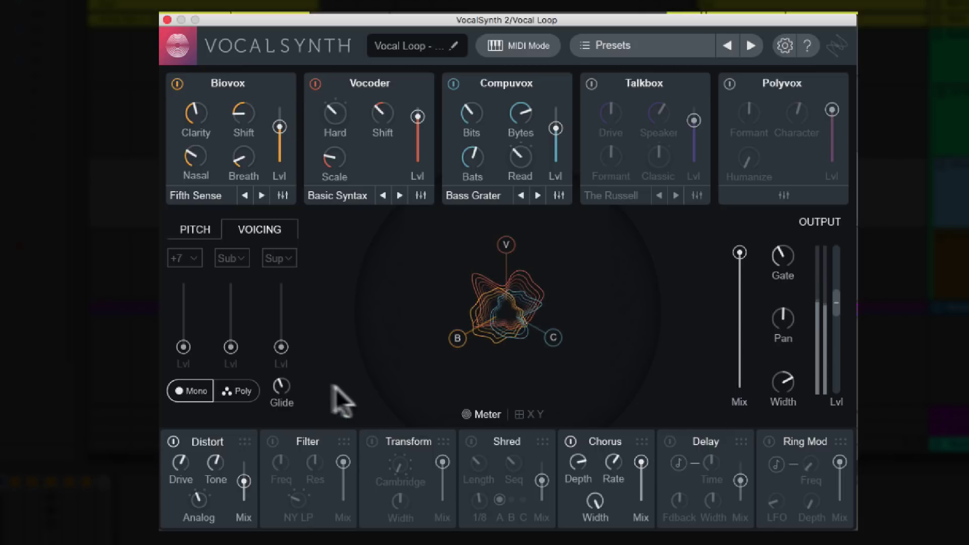
mouse_move(281, 389)
mouse_down()
mouse_move(279, 366)
mouse_move(275, 392)
mouse_up()
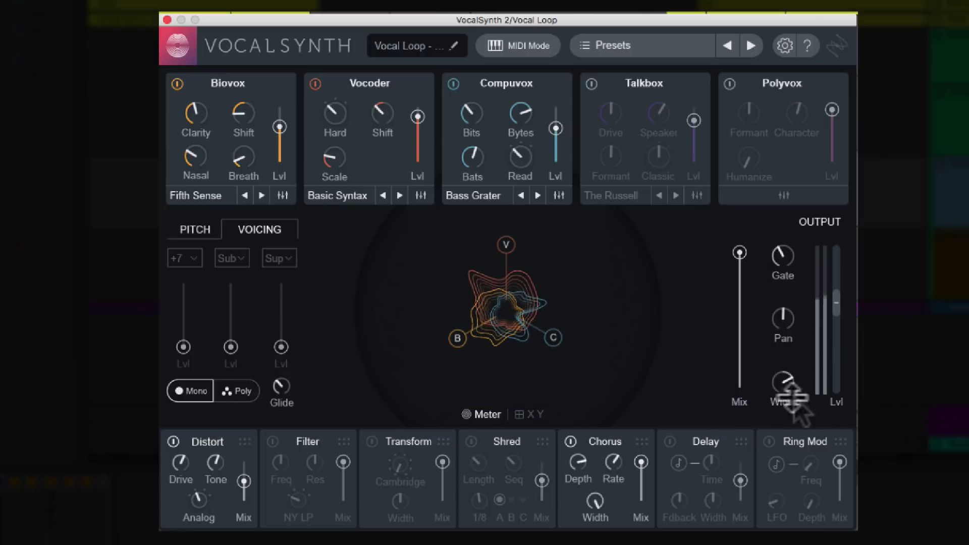
mouse_move(781, 385)
mouse_down()
mouse_move(775, 479)
mouse_move(767, 386)
mouse_up()
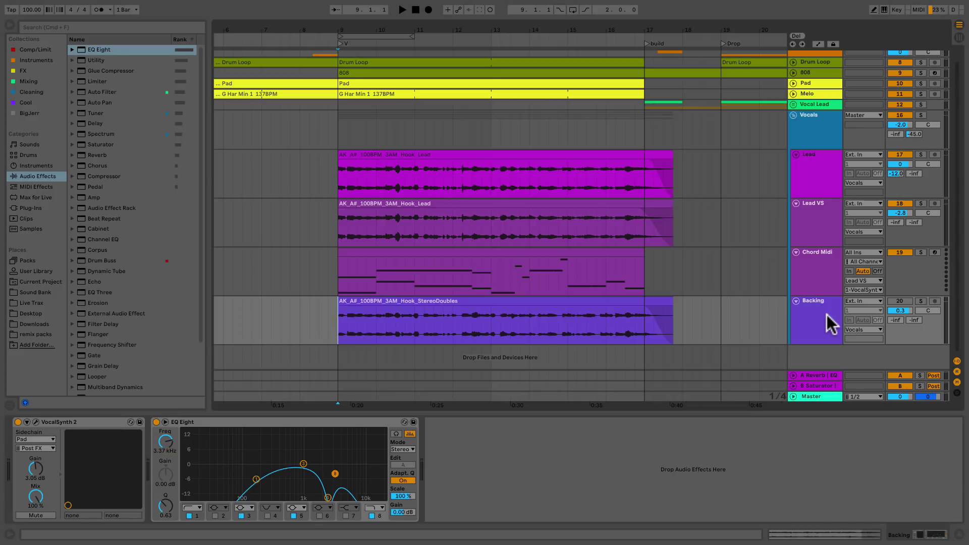
Unfold the Pad track and listen to it soloed from bar 9.
click(813, 82)
click(793, 83)
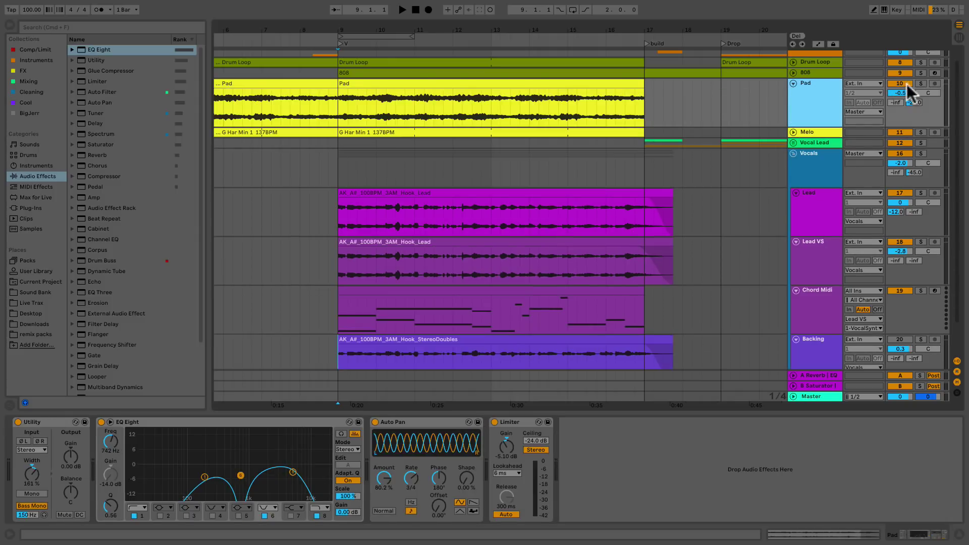
click(918, 84)
key(space)
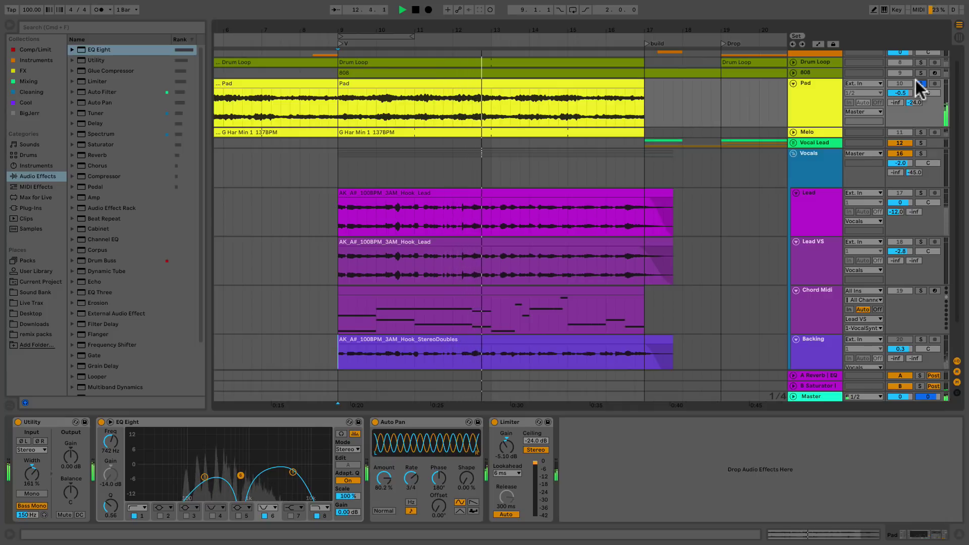
key(space)
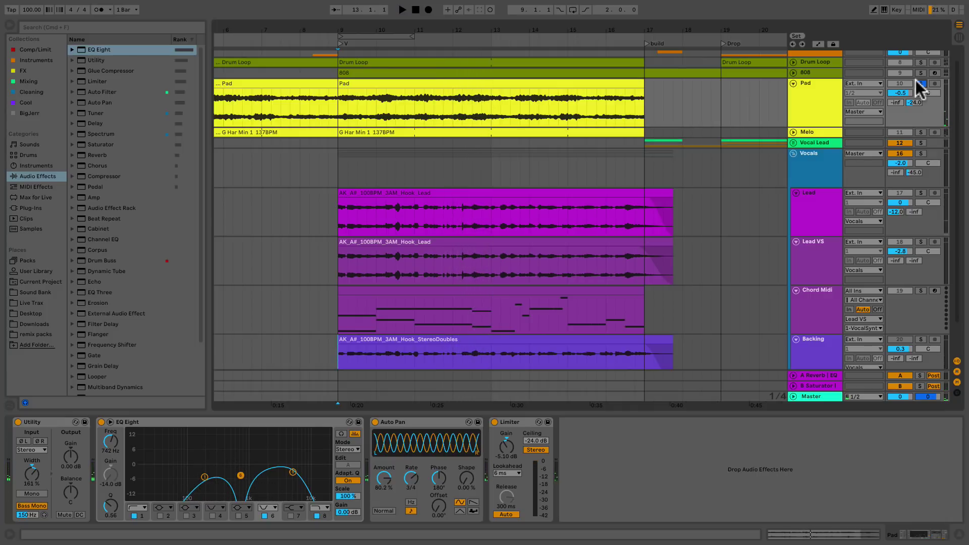
Inspect the Chord Midi clip spanning bars 9 to 17 and take the Pad track out of solo.
scroll(547, 277, right, 2)
scroll(548, 277, down, 1)
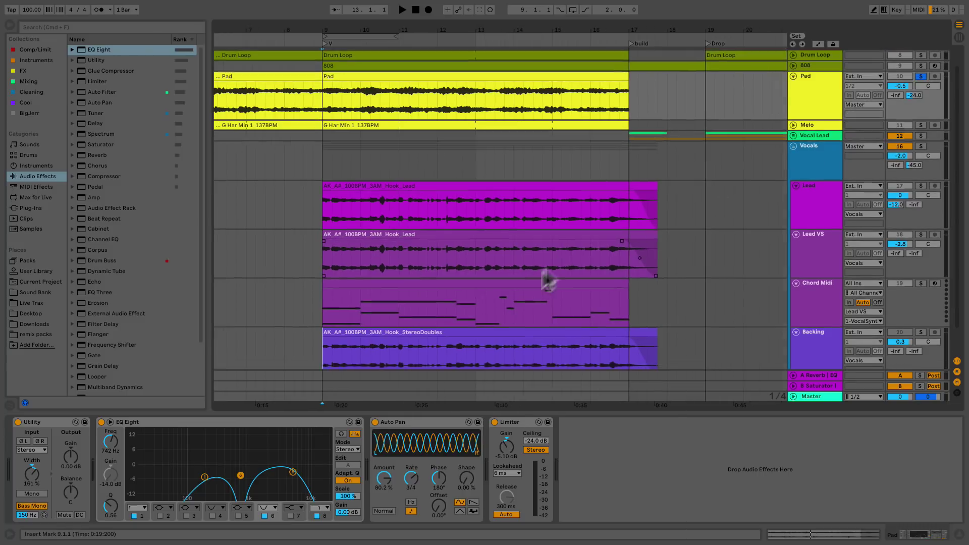
click(533, 282)
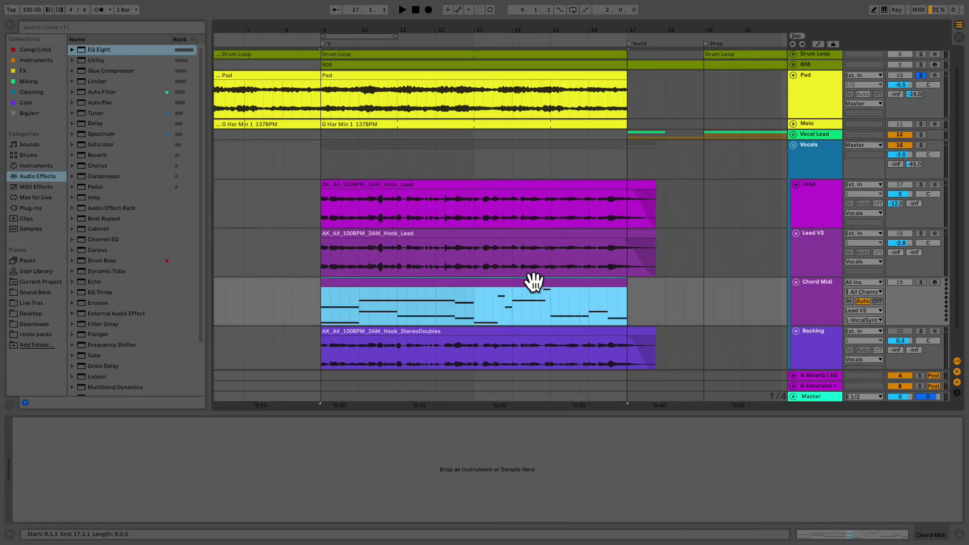
scroll(534, 282, left, 1)
scroll(533, 282, down, 1)
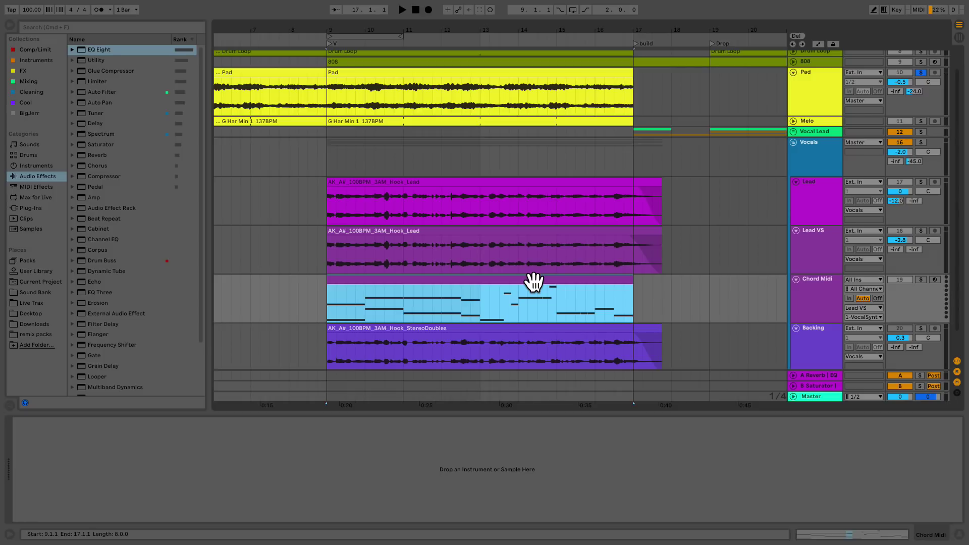
click(921, 73)
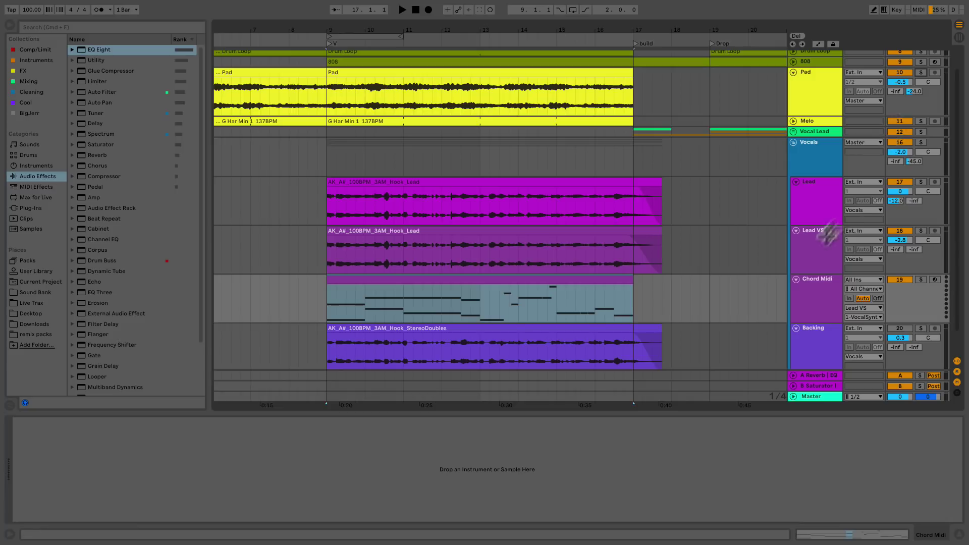
Listen to the soloed Backing track from bar 9 with its VocalSynth 2 window open and the plug-in bypassed.
click(811, 340)
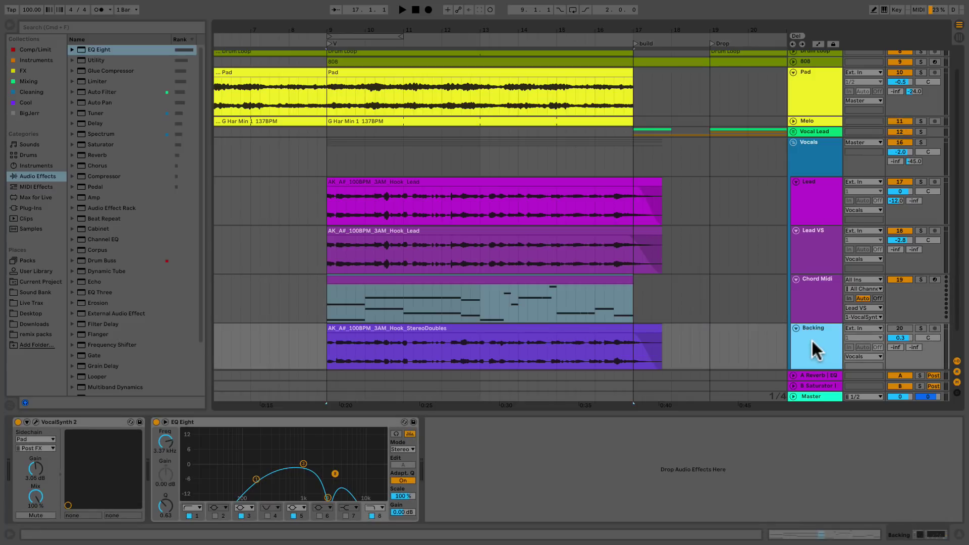
click(918, 327)
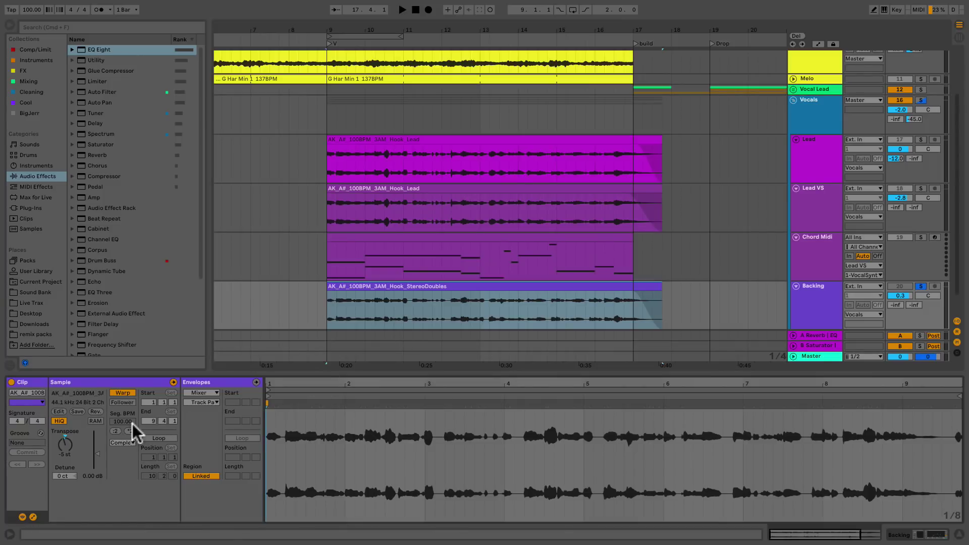
click(818, 298)
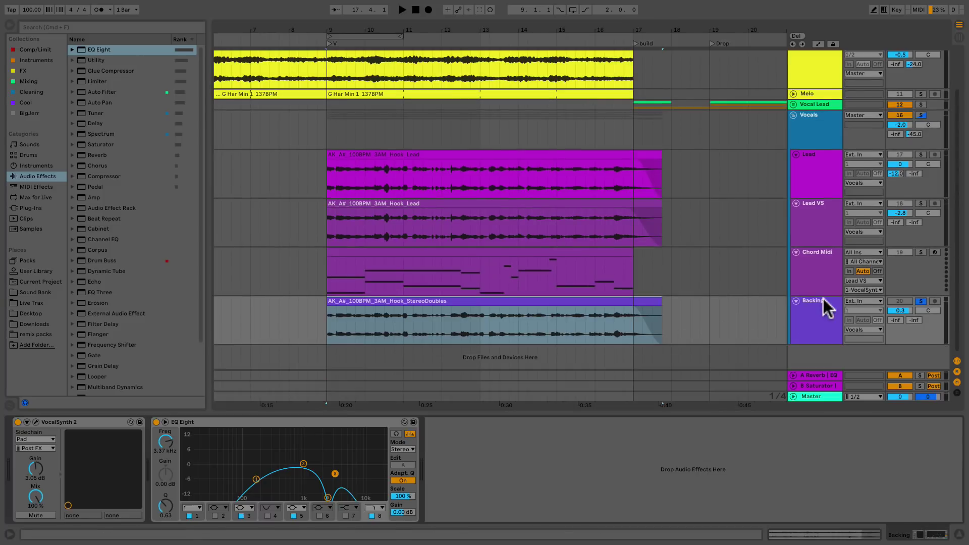
click(34, 422)
key(space)
click(17, 422)
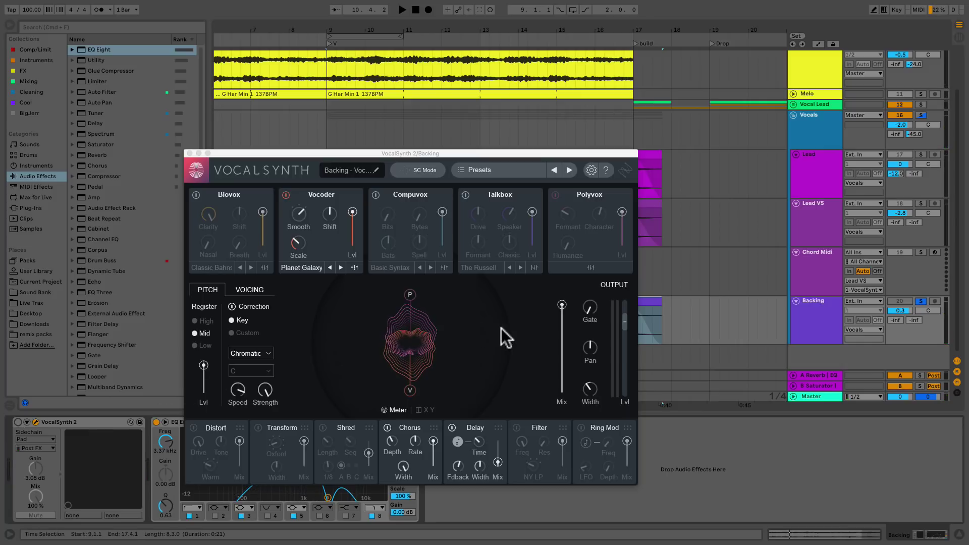
Review the Sidechain Mode setup instructions in Backing's VocalSynth 2 without applying them, and re-enable the plug-in with Pad kept as its sidechain source.
click(408, 170)
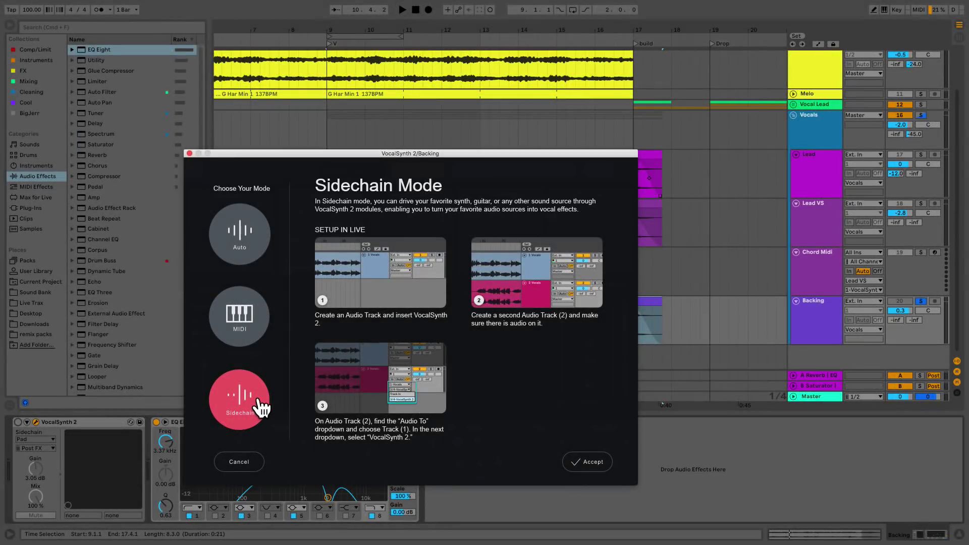
click(248, 466)
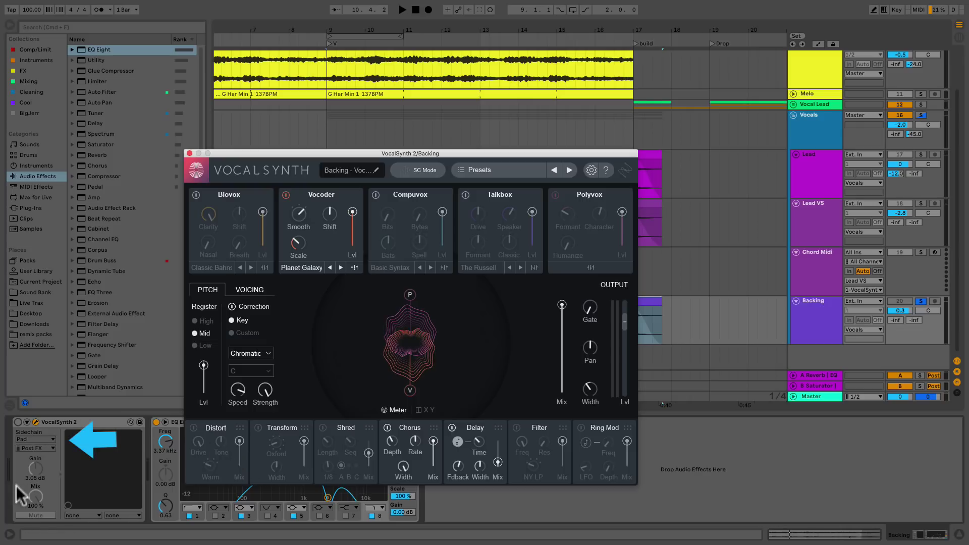
click(18, 422)
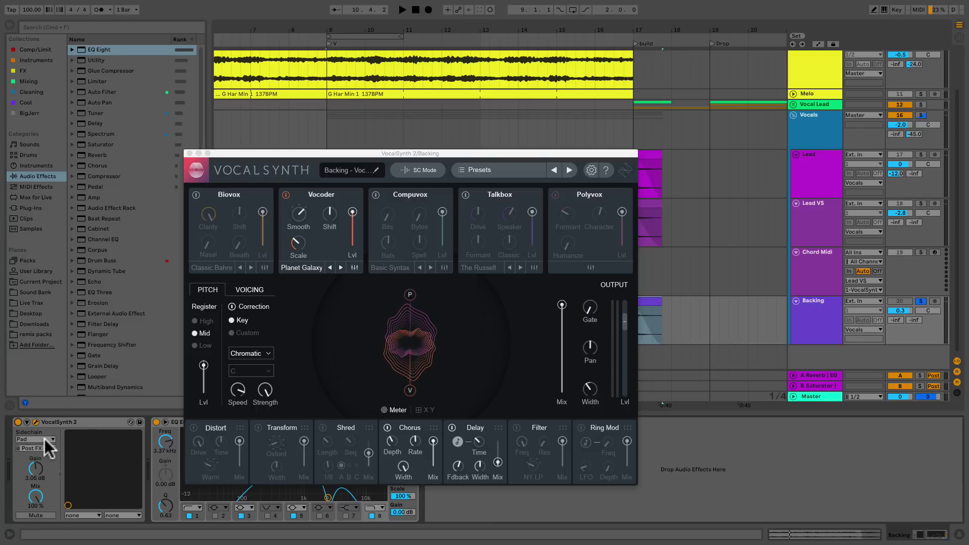
click(48, 439)
click(45, 439)
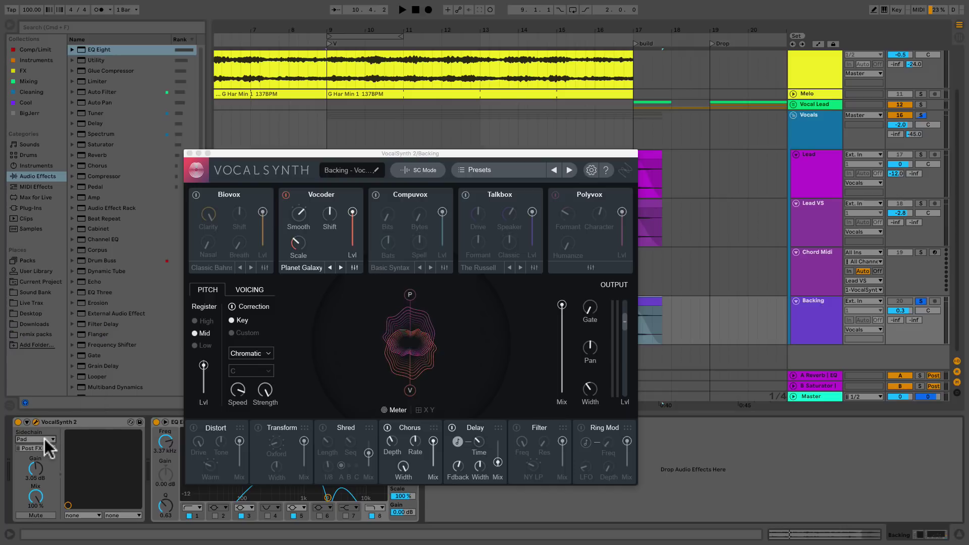
Compare the Pad track with the VocalSynth-processed Backing track by soloing each in turn during playback from bar 9.
key(space)
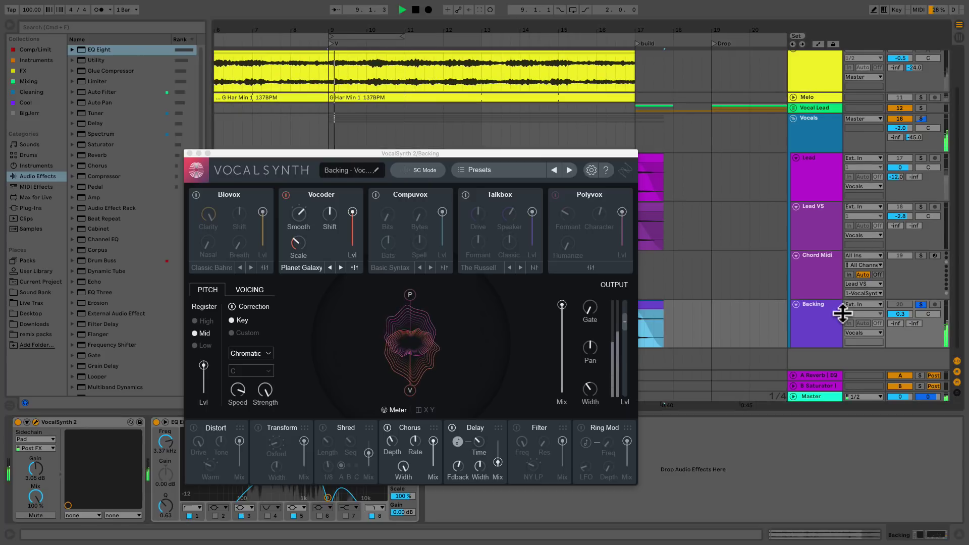
scroll(837, 285, up, 3)
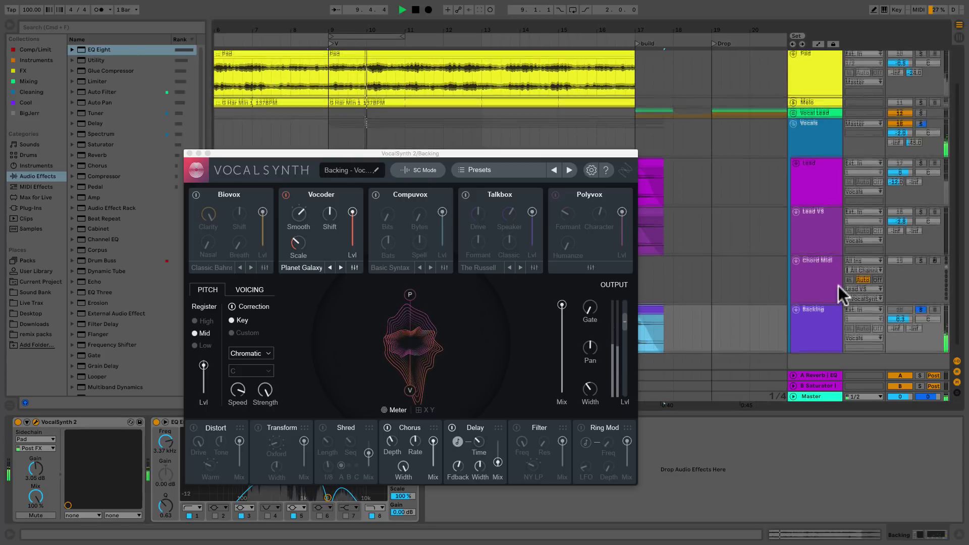
click(921, 87)
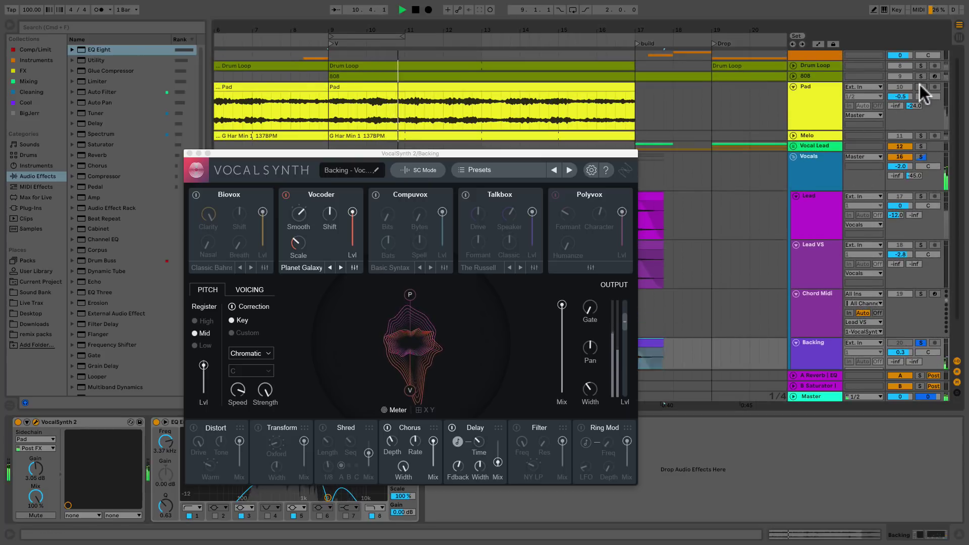
click(919, 343)
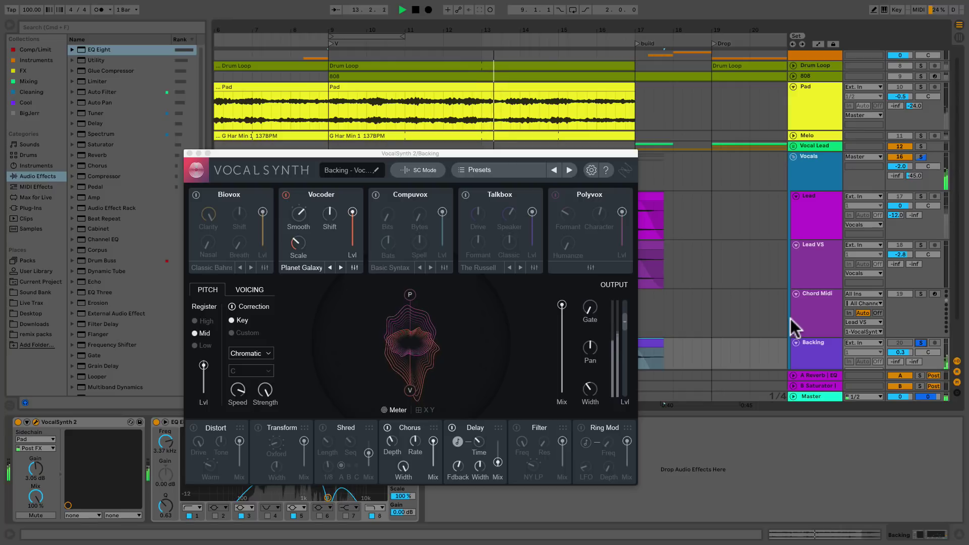
key(space)
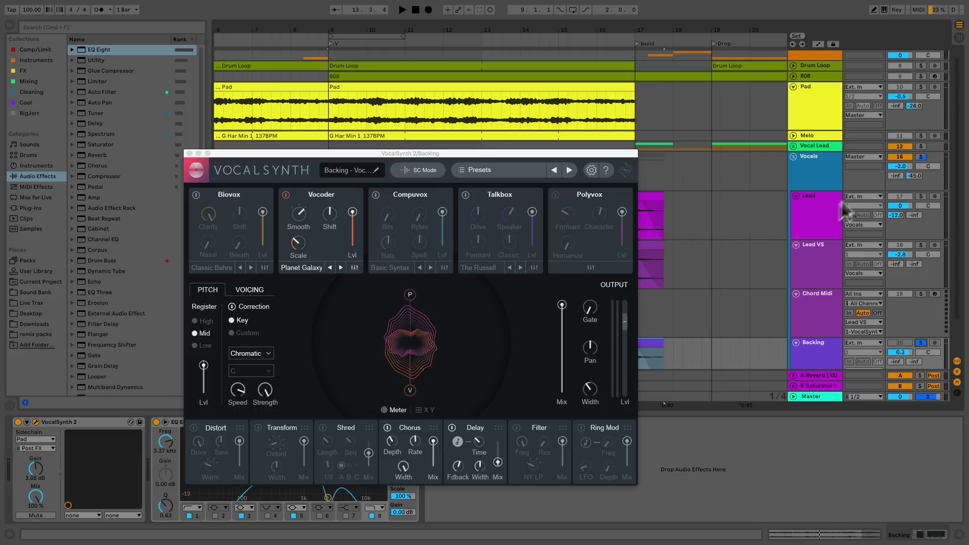
While playing the vocal tracks from bar 9, set Lead VS's volume to -2.1 dB and Backing's to -2.3 dB, and unsolo the Vocals group.
key(space)
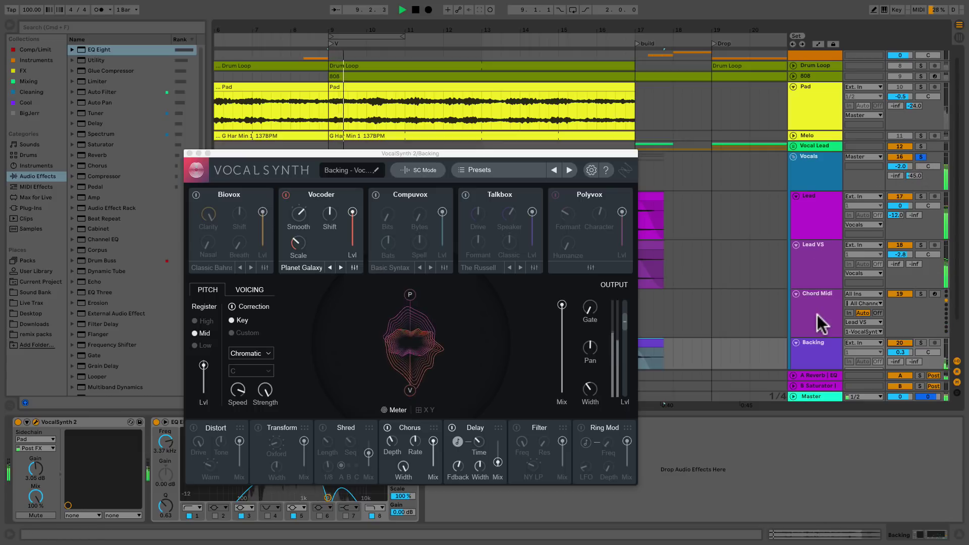
mouse_move(900, 254)
mouse_down()
mouse_move(901, 219)
mouse_move(900, 250)
mouse_up()
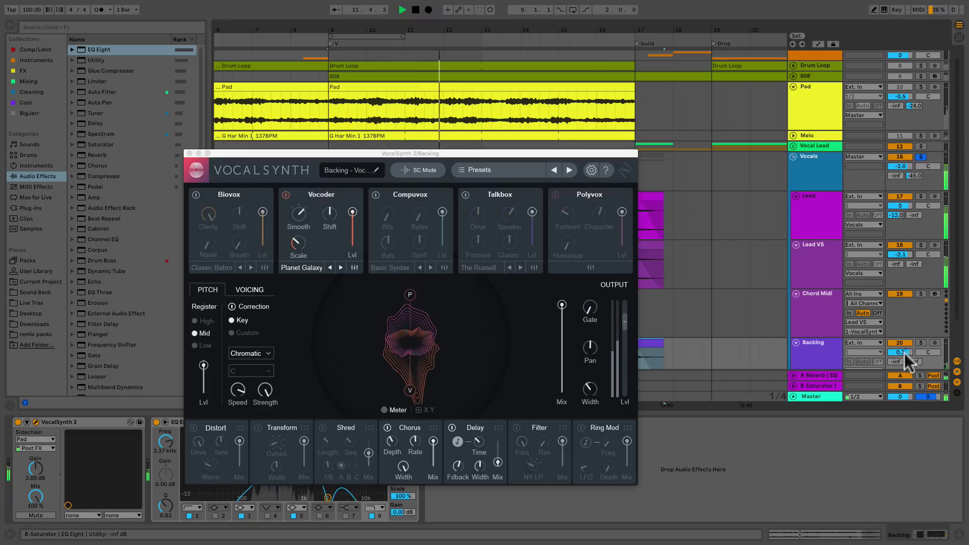
mouse_move(905, 353)
mouse_down()
mouse_move(905, 333)
mouse_move(904, 365)
mouse_up()
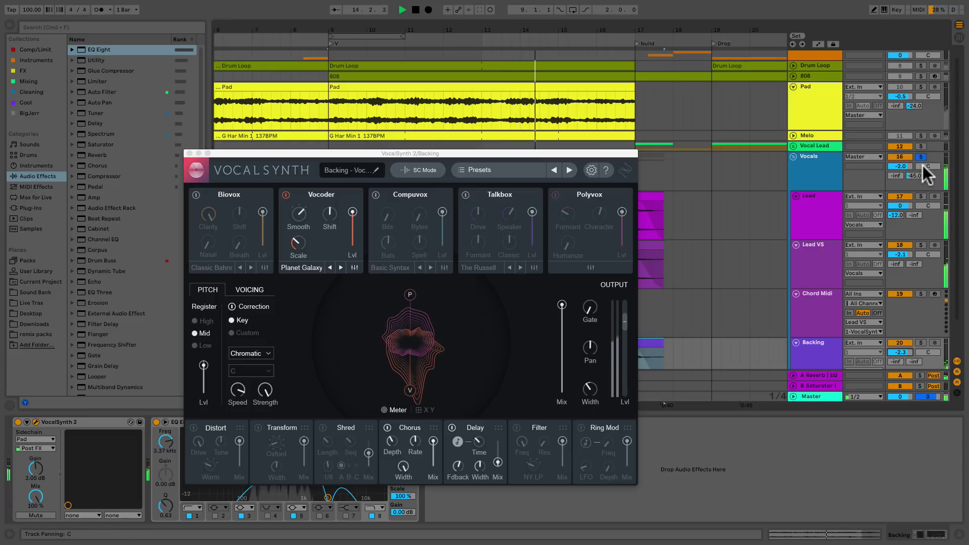
click(919, 156)
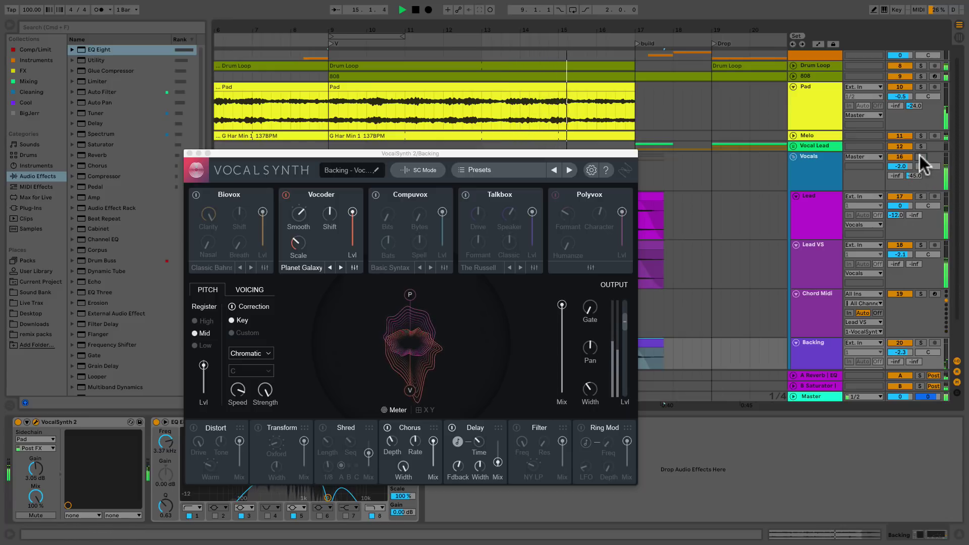
scroll(919, 156, down, 1)
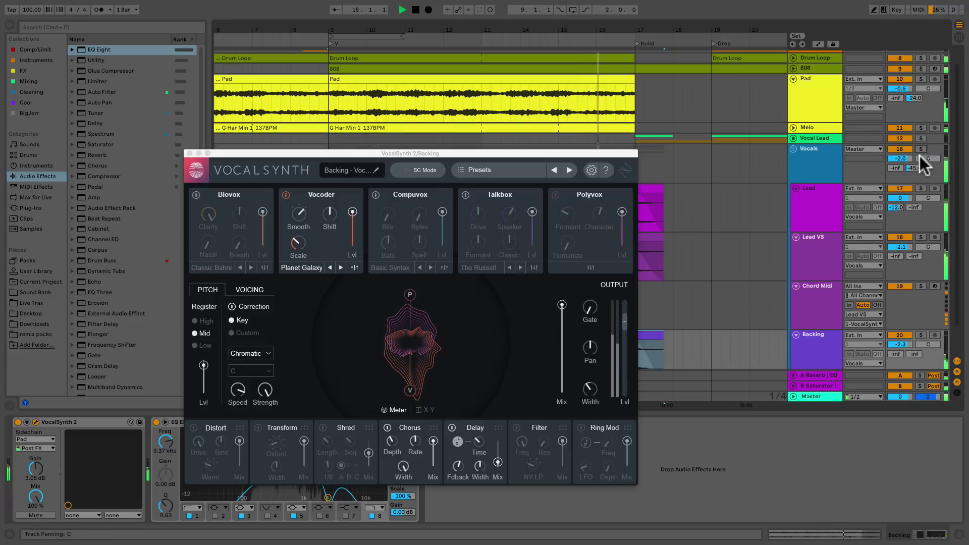